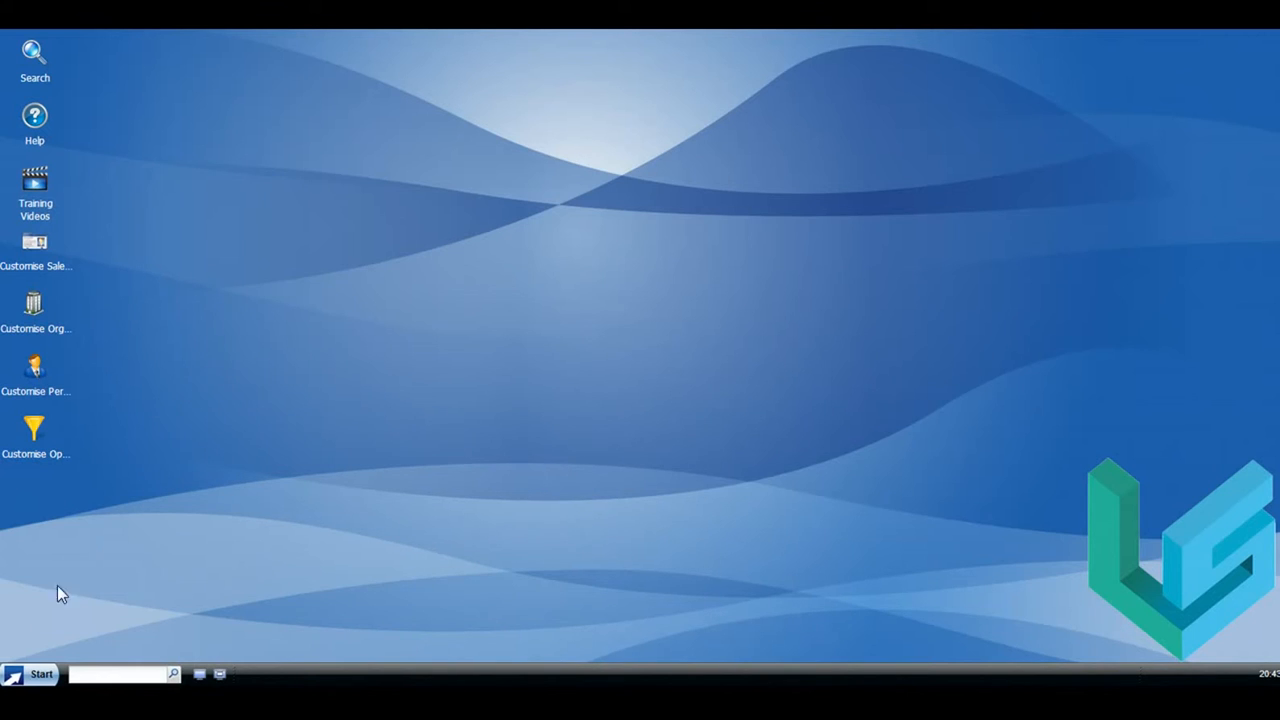
- Create a new opportunity named "Jen & Barry's Ice Cream CRM Configuration" with the close date 02/21/2014
click(36, 678)
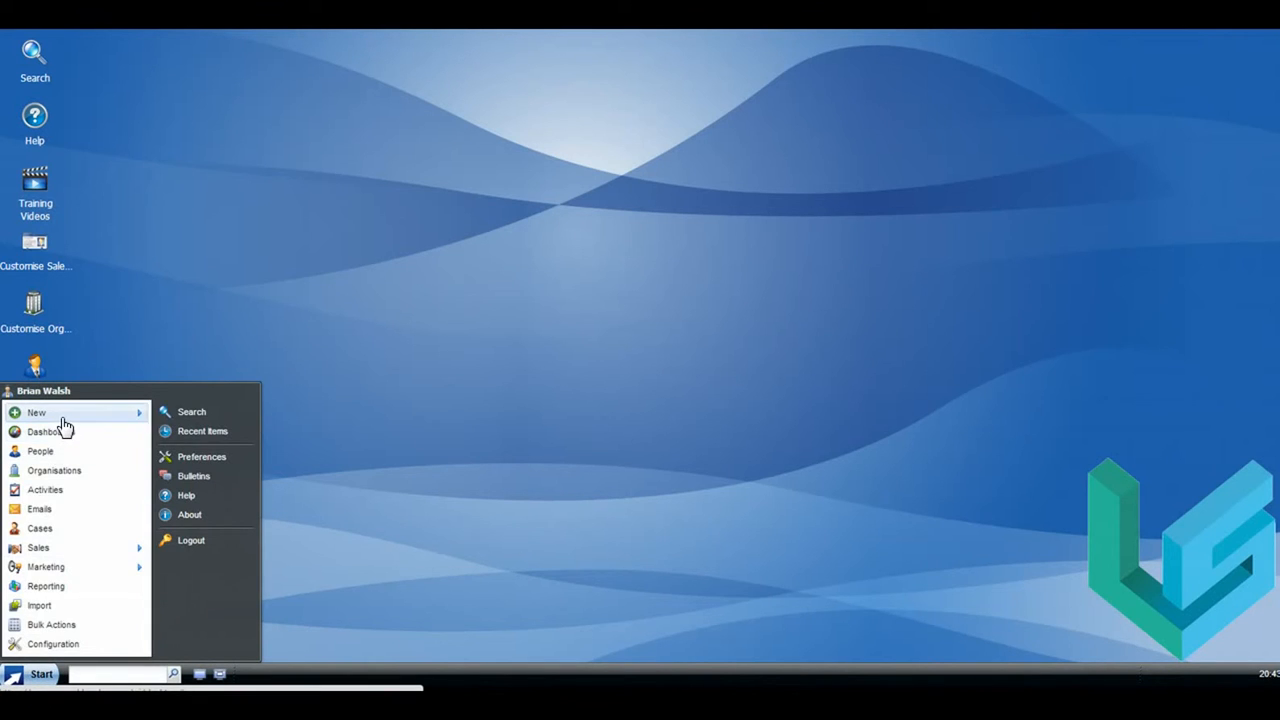
mouse_move(62, 420)
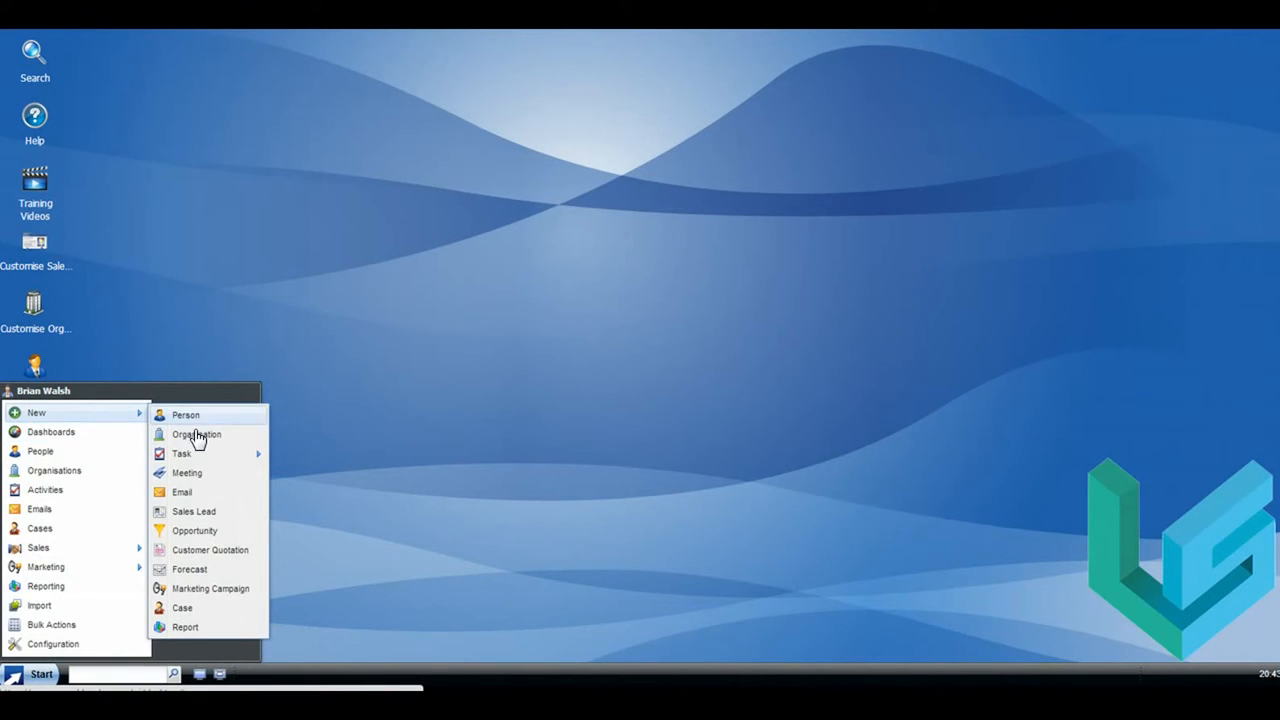
click(194, 531)
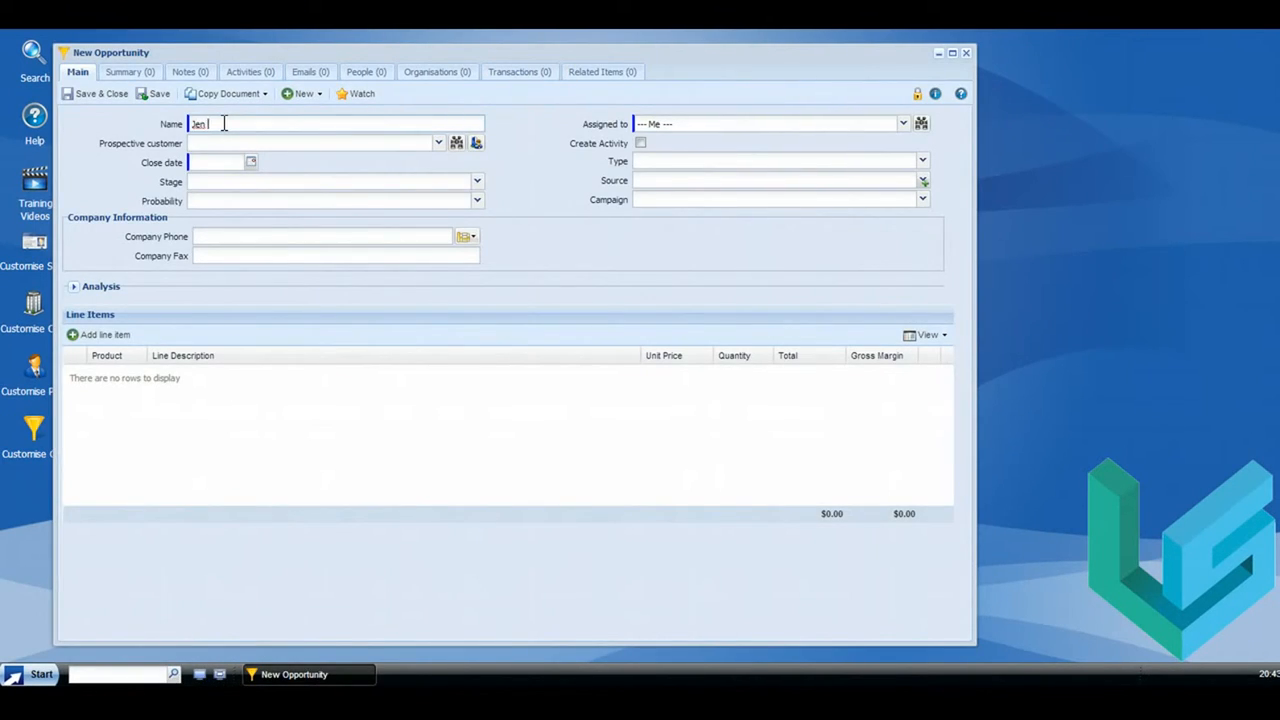
text(Jen & Be)
click(249, 163)
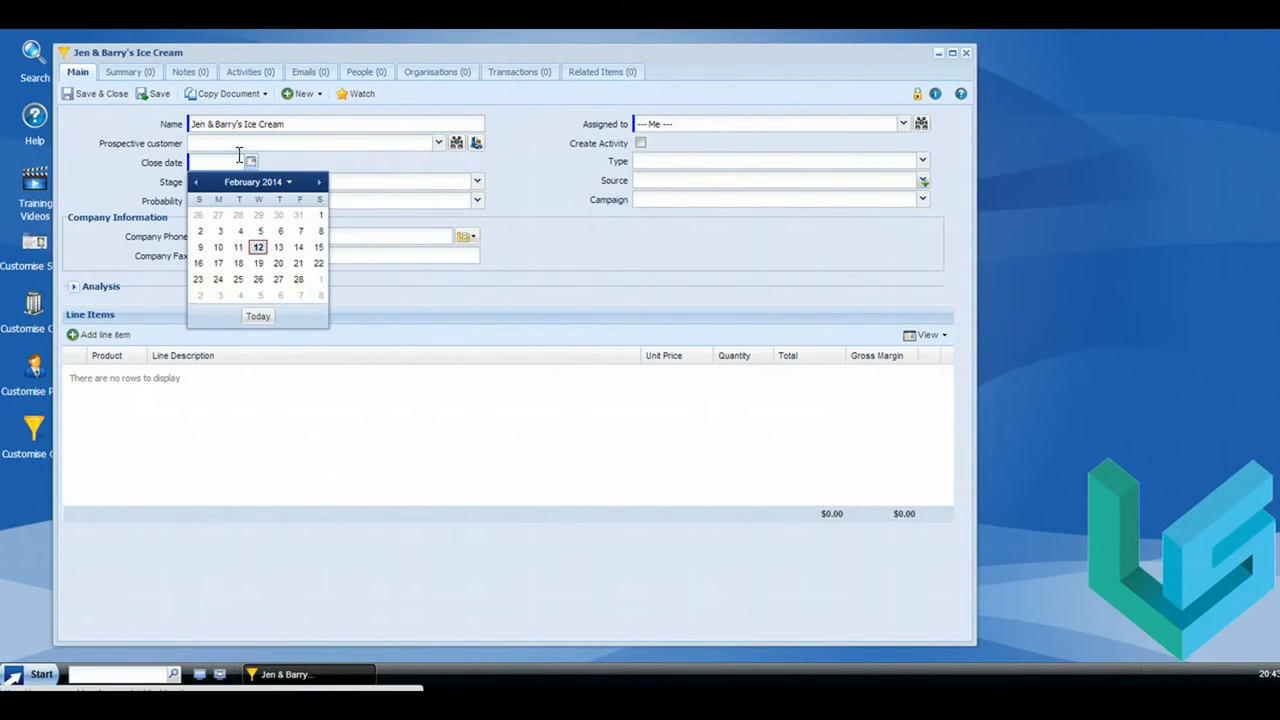
click(298, 264)
click(312, 129)
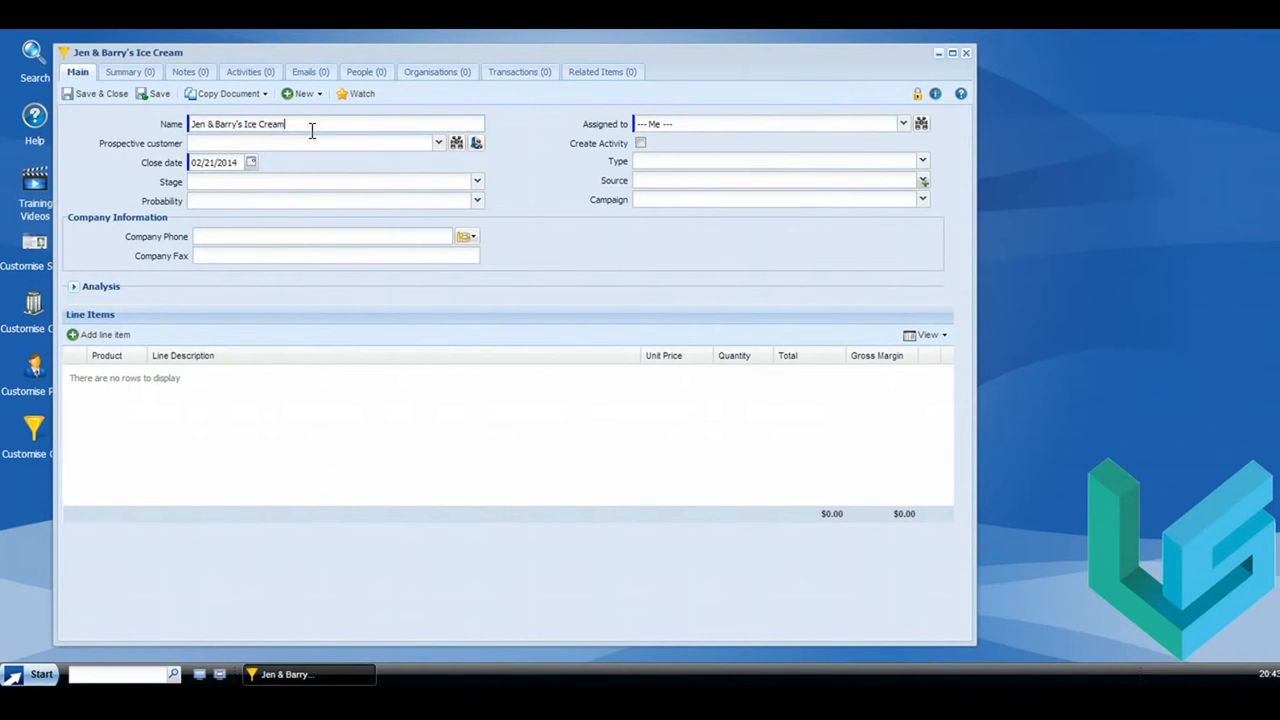
text(CRM Configuration)
- Set the prospective customer to Jen & Barry's Ice Cream and save the opportunity
click(219, 145)
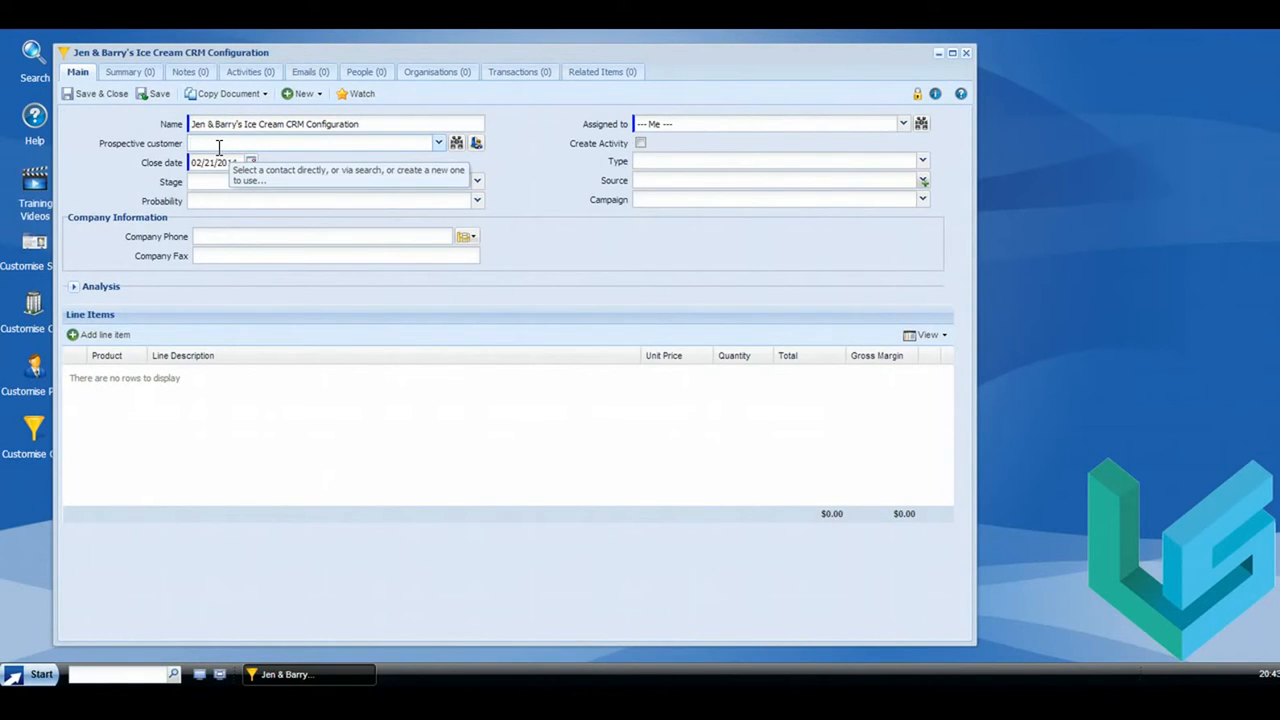
text(jen)
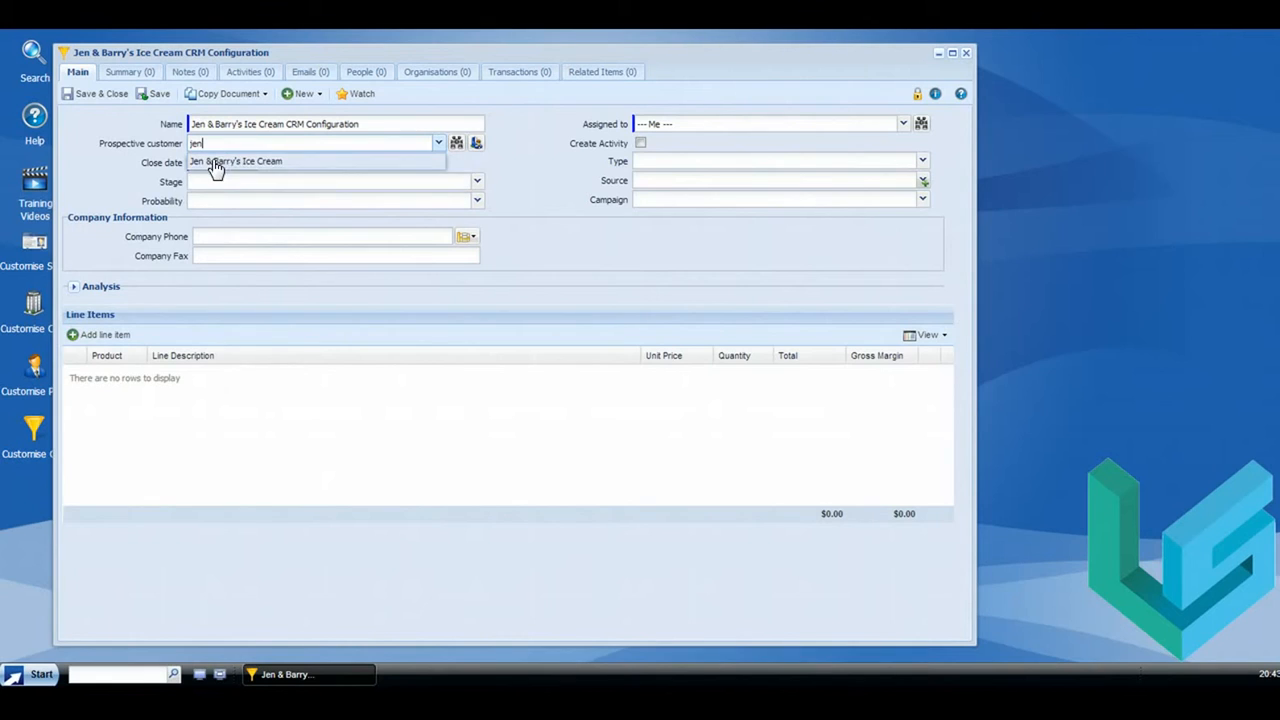
click(212, 164)
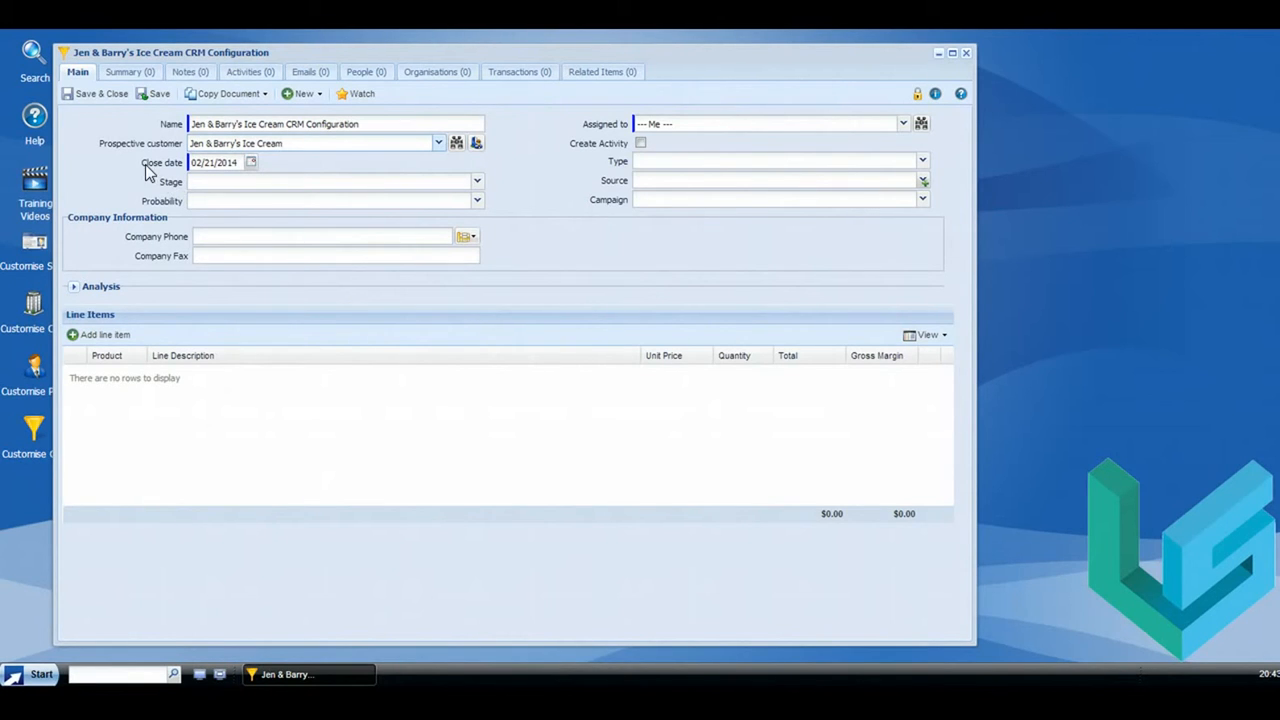
click(153, 96)
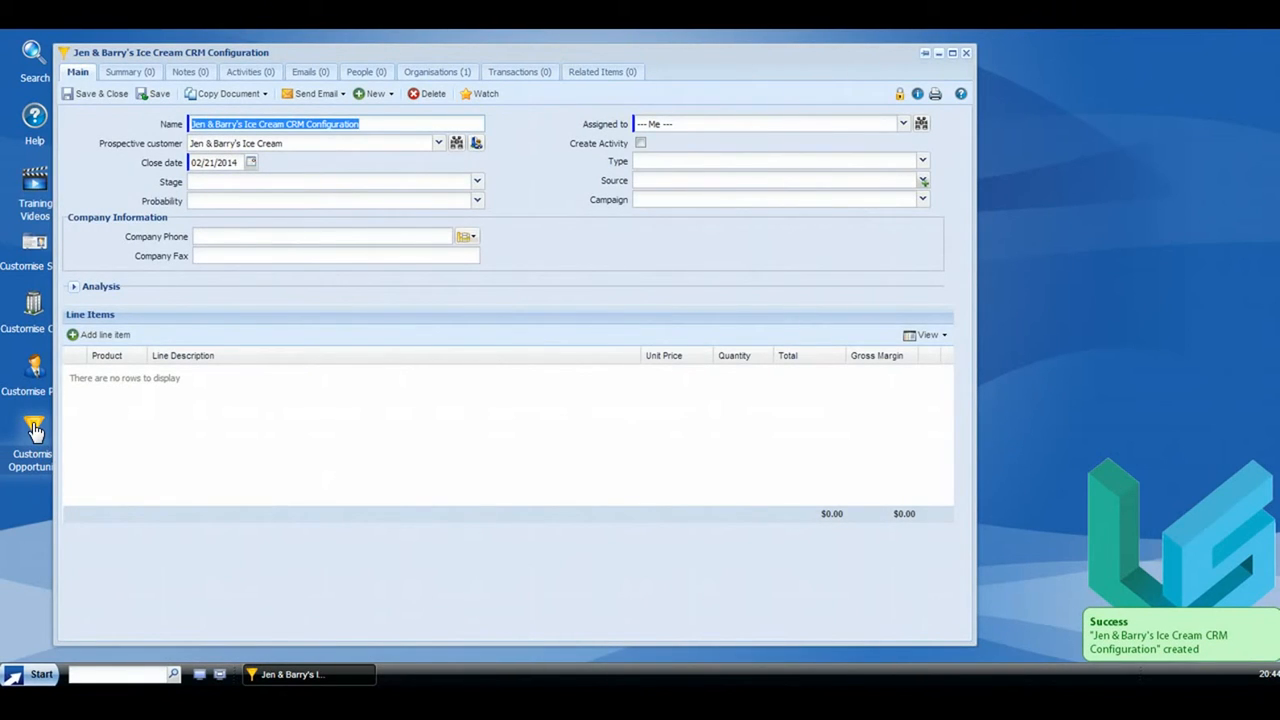
- Open the Prospective customer linked field for editing in the opportunity customisation settings
double_click(33, 430)
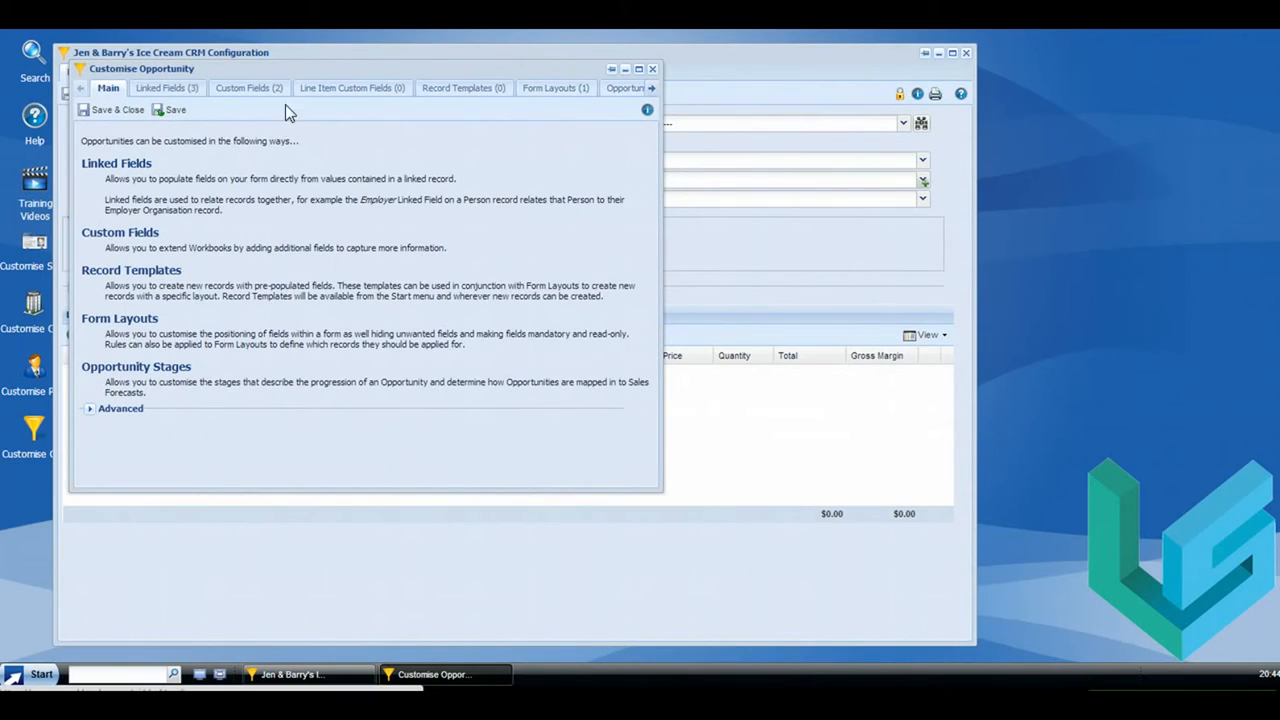
click(168, 90)
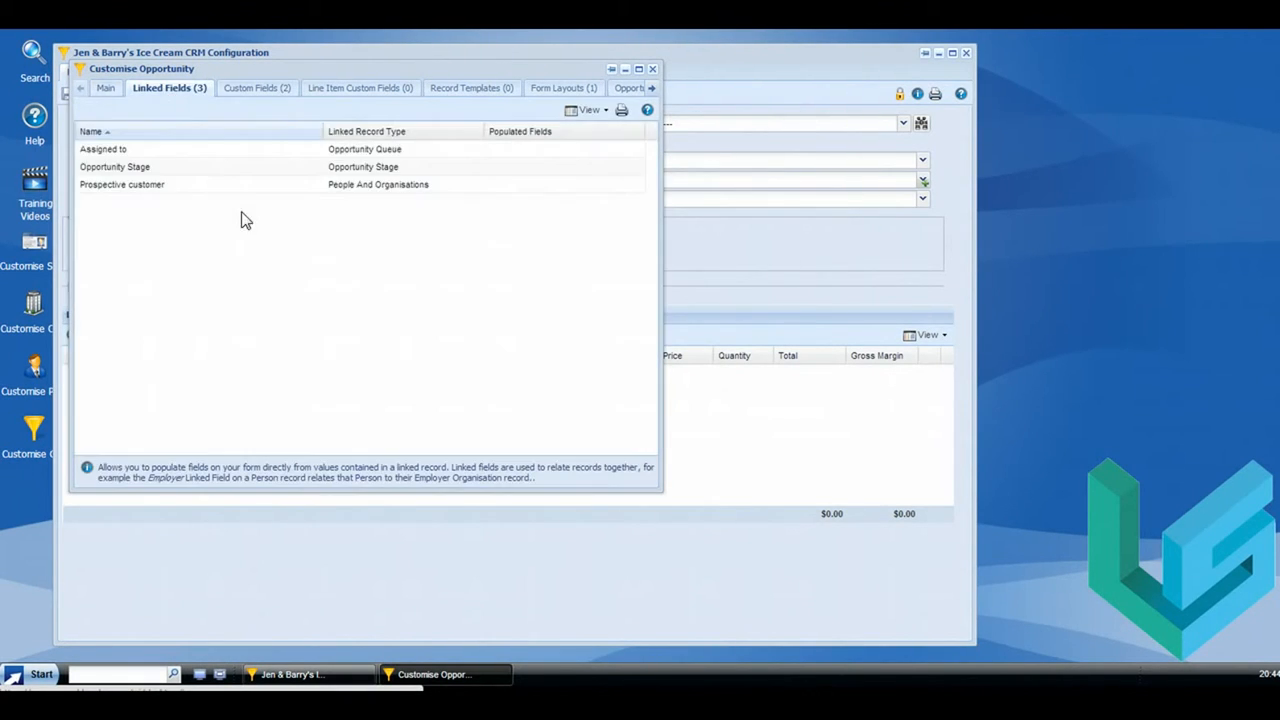
click(131, 189)
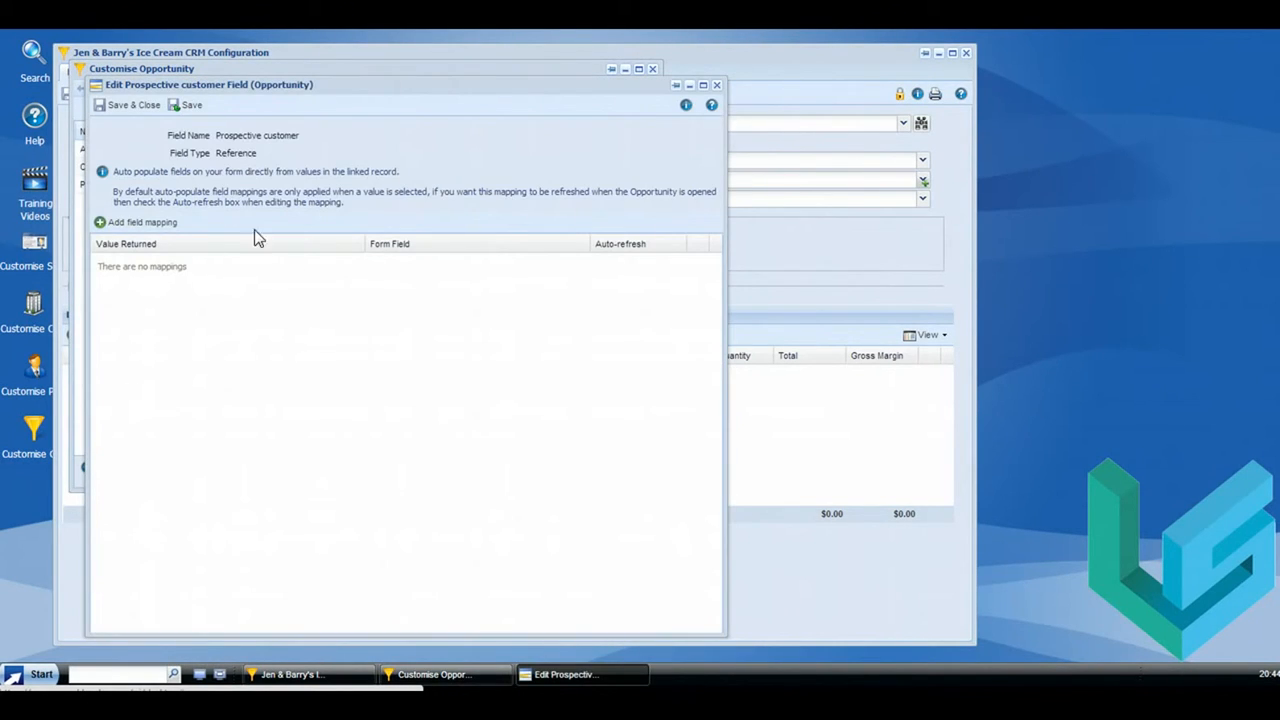
drag(321, 86, 423, 77)
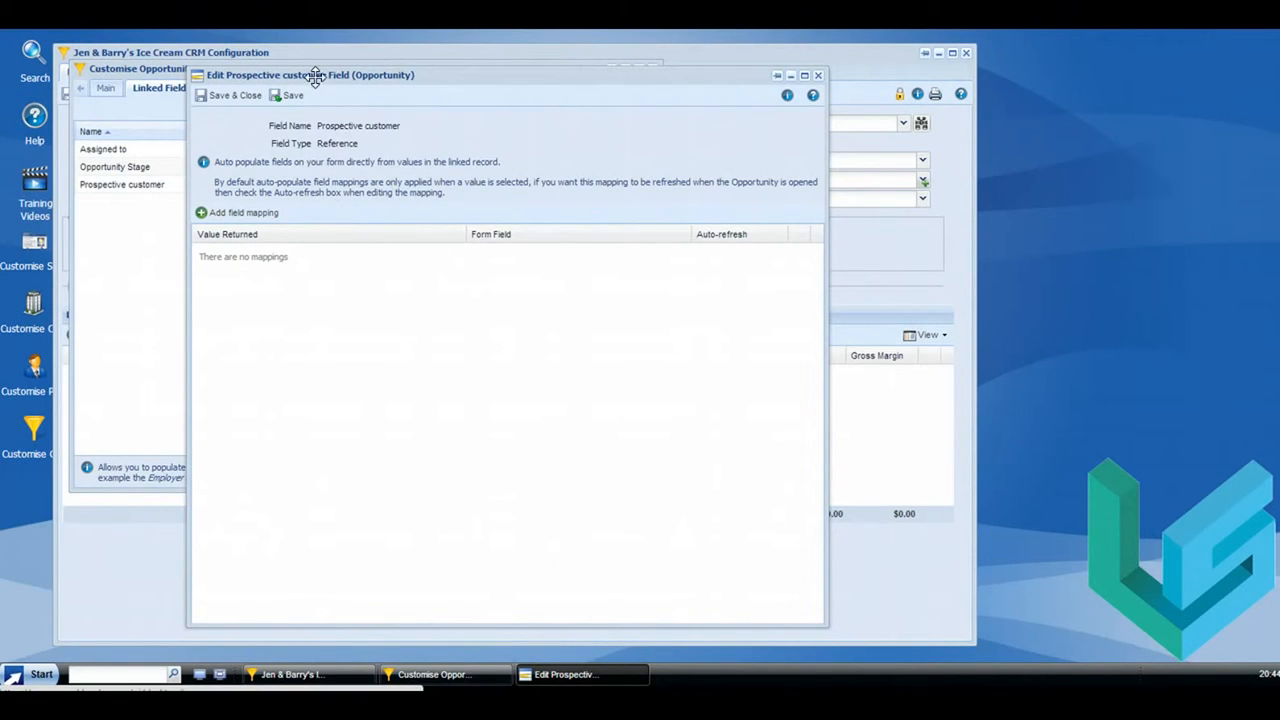
- Add a field mapping that returns Telephone into the Company Phone form field, with Auto-refresh enabled, and save it
click(232, 214)
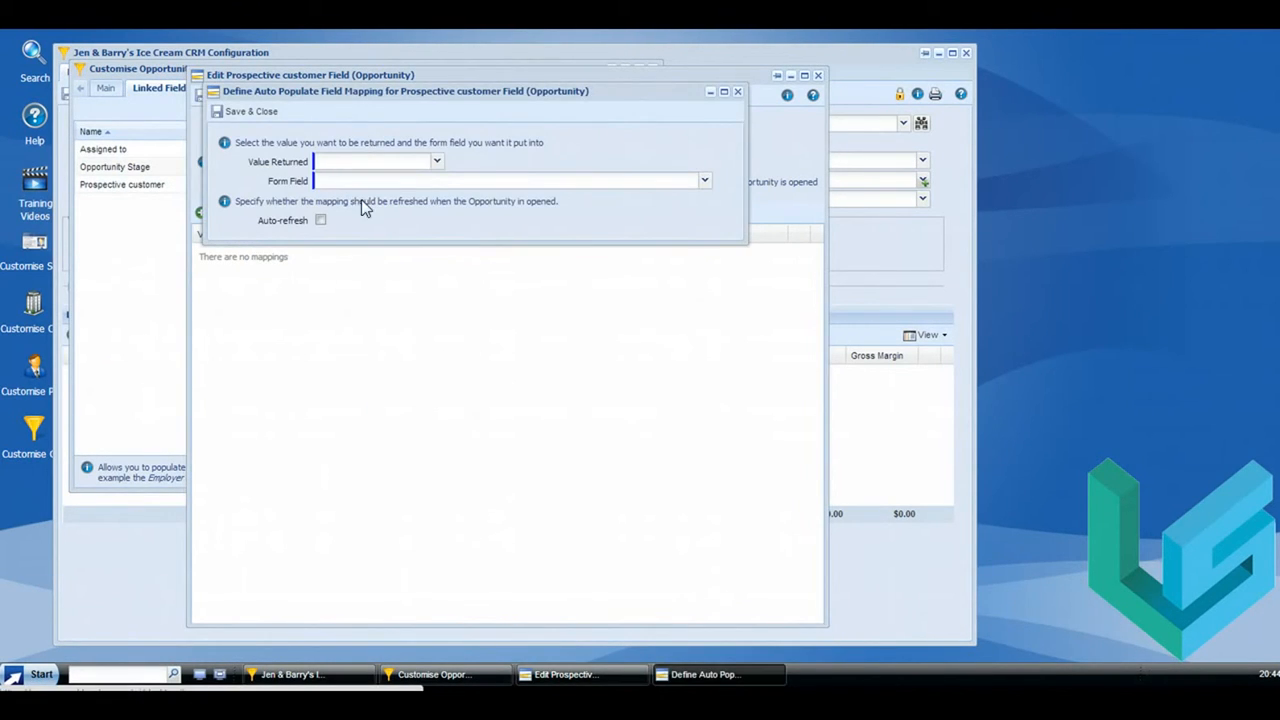
click(437, 161)
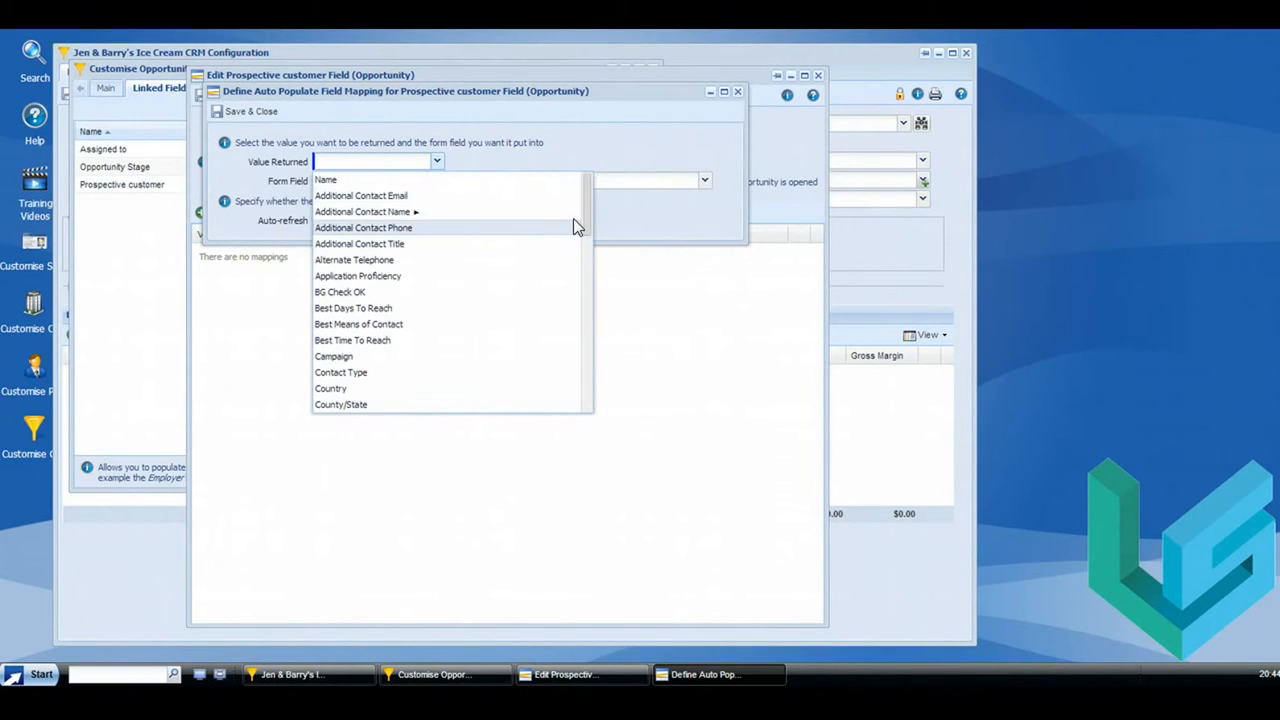
drag(585, 205, 575, 366)
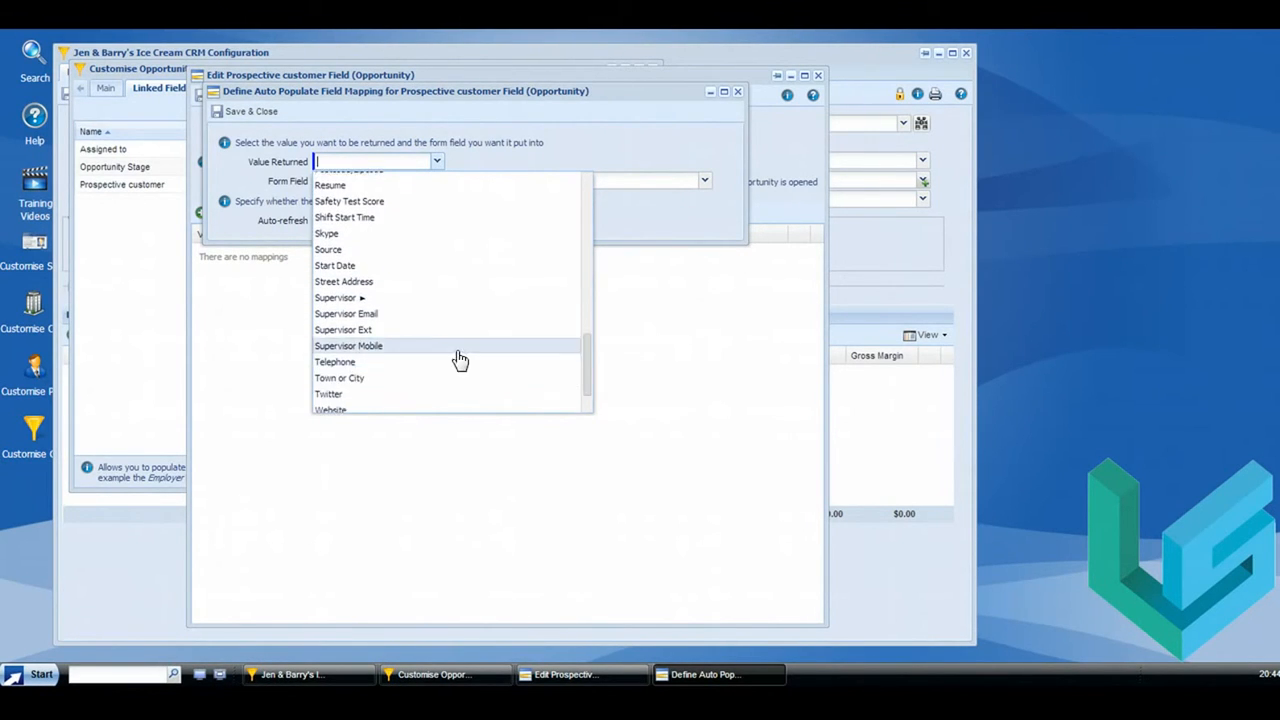
click(439, 362)
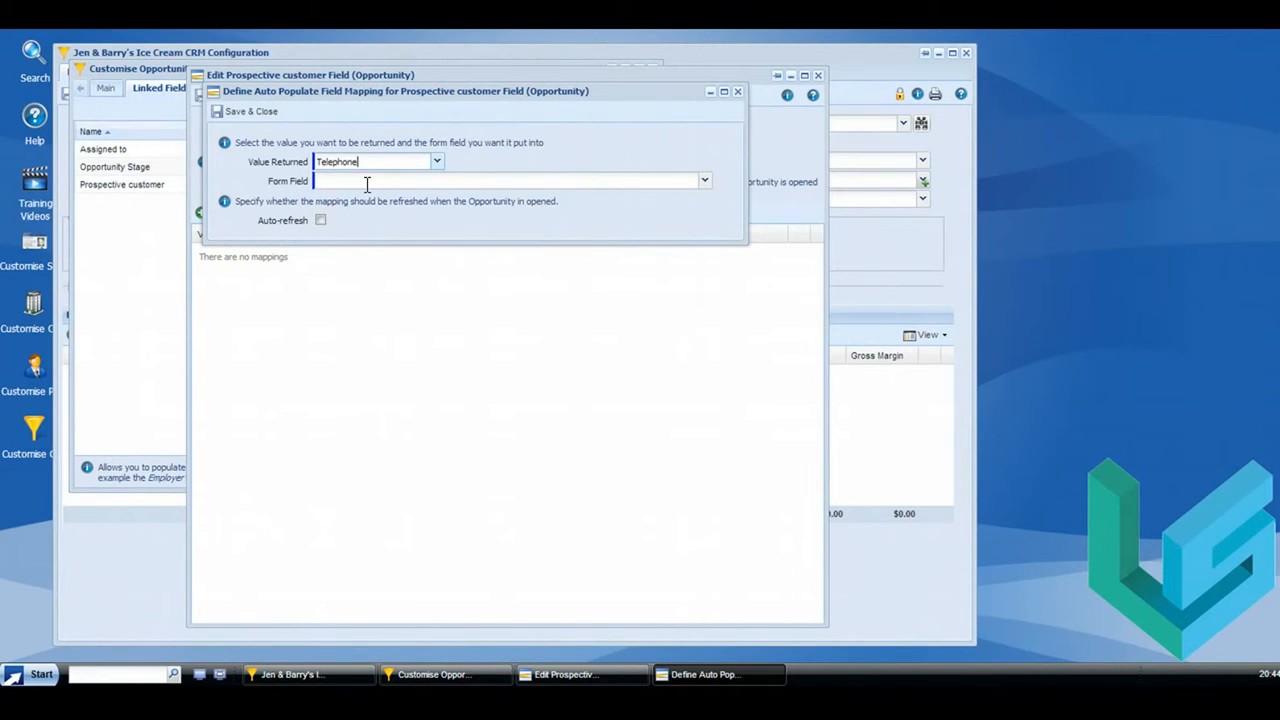
click(704, 181)
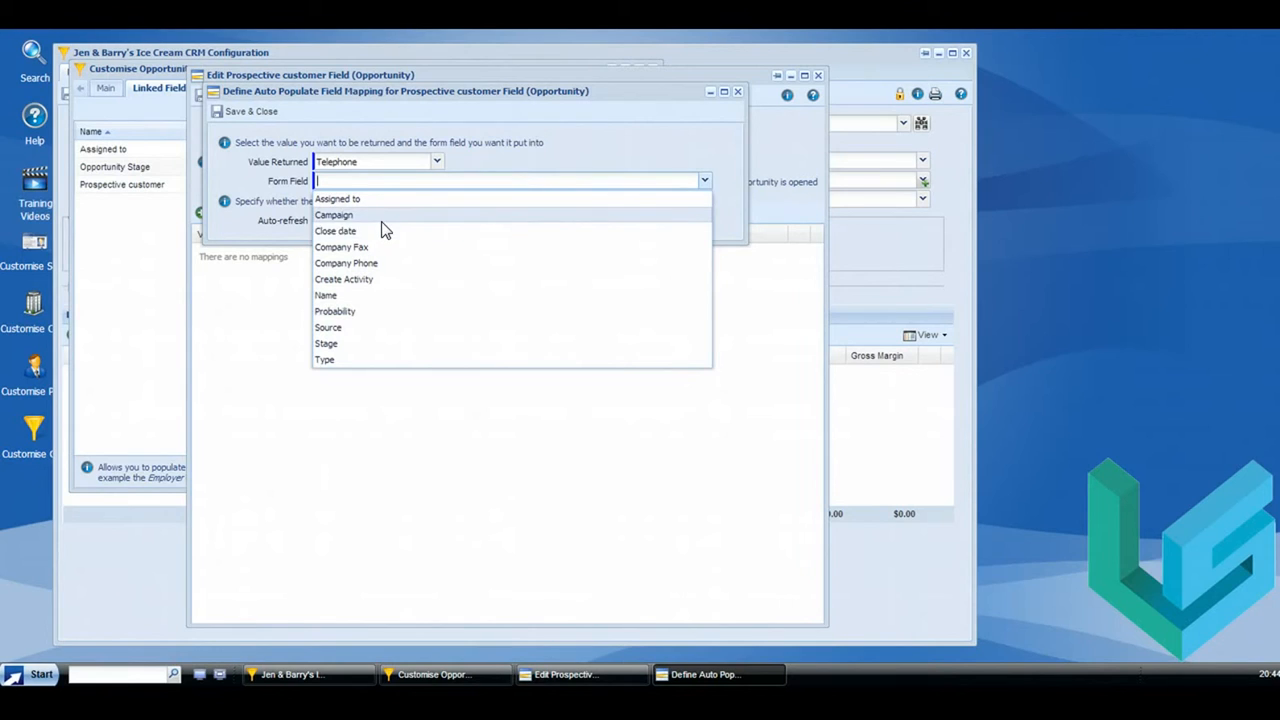
click(342, 263)
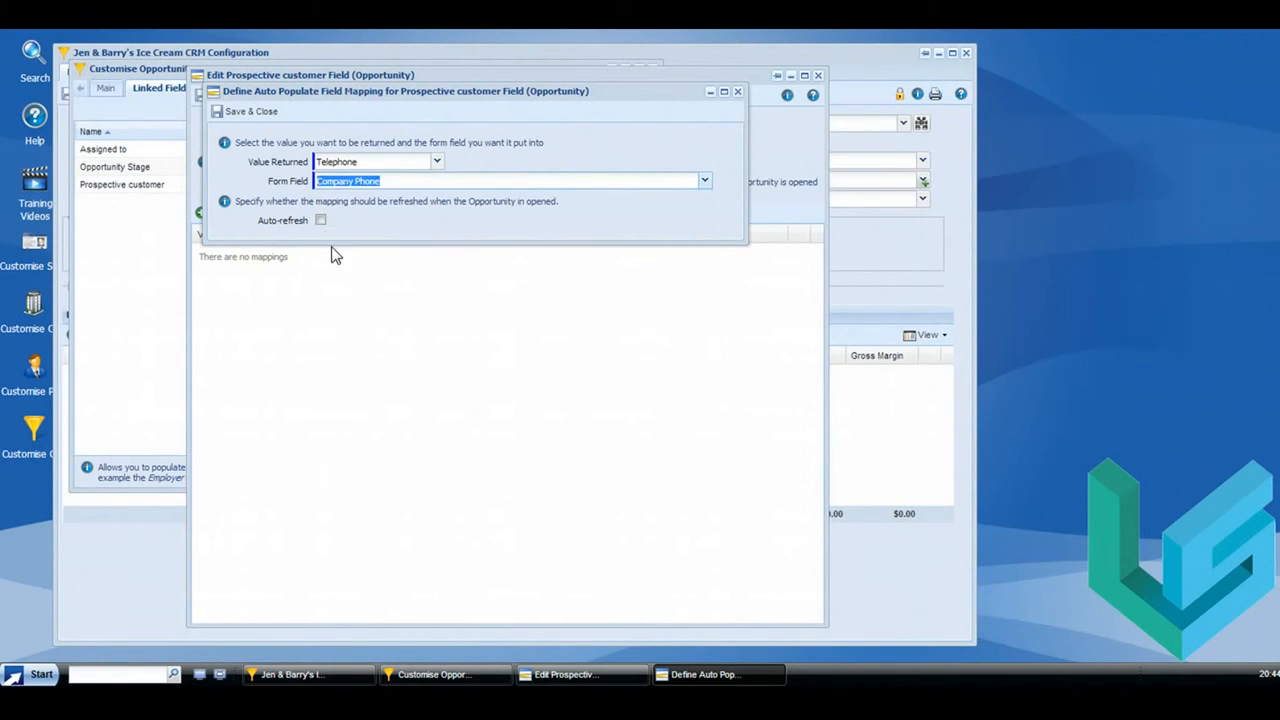
click(321, 221)
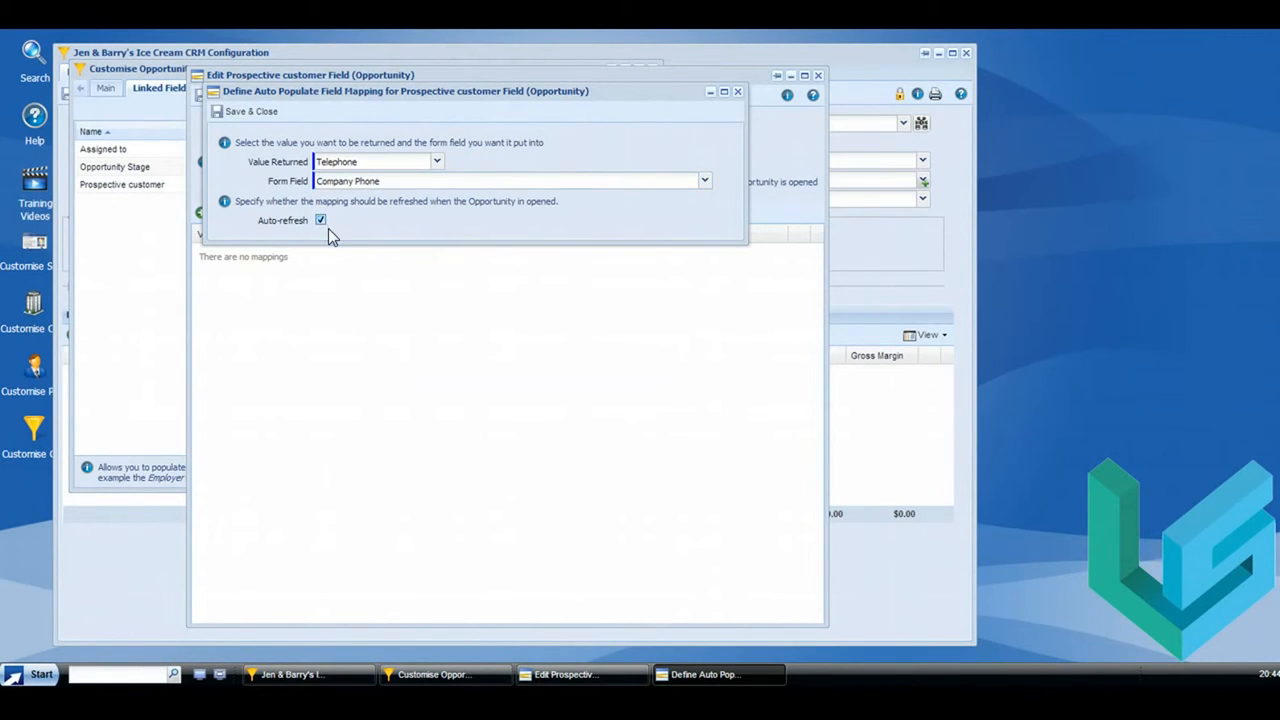
click(232, 115)
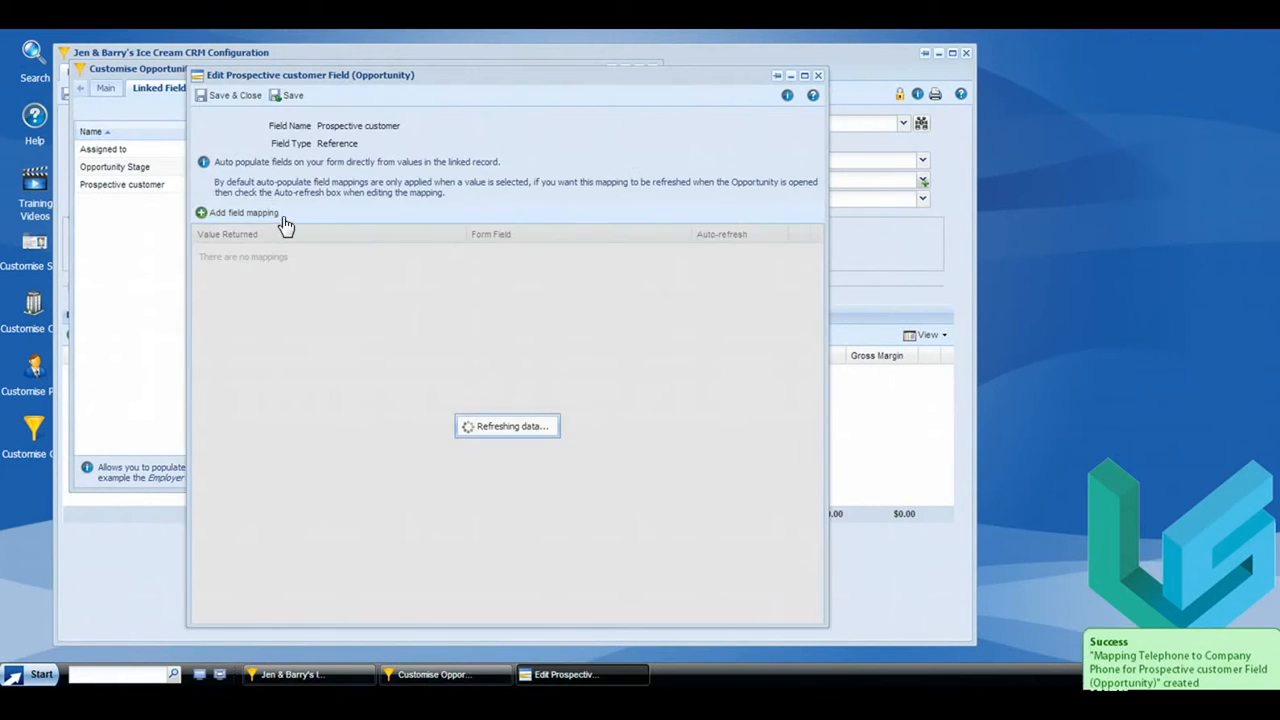
- Add a field mapping that returns Fax into the Company Fax form field, with Auto-refresh enabled, and save it
click(235, 213)
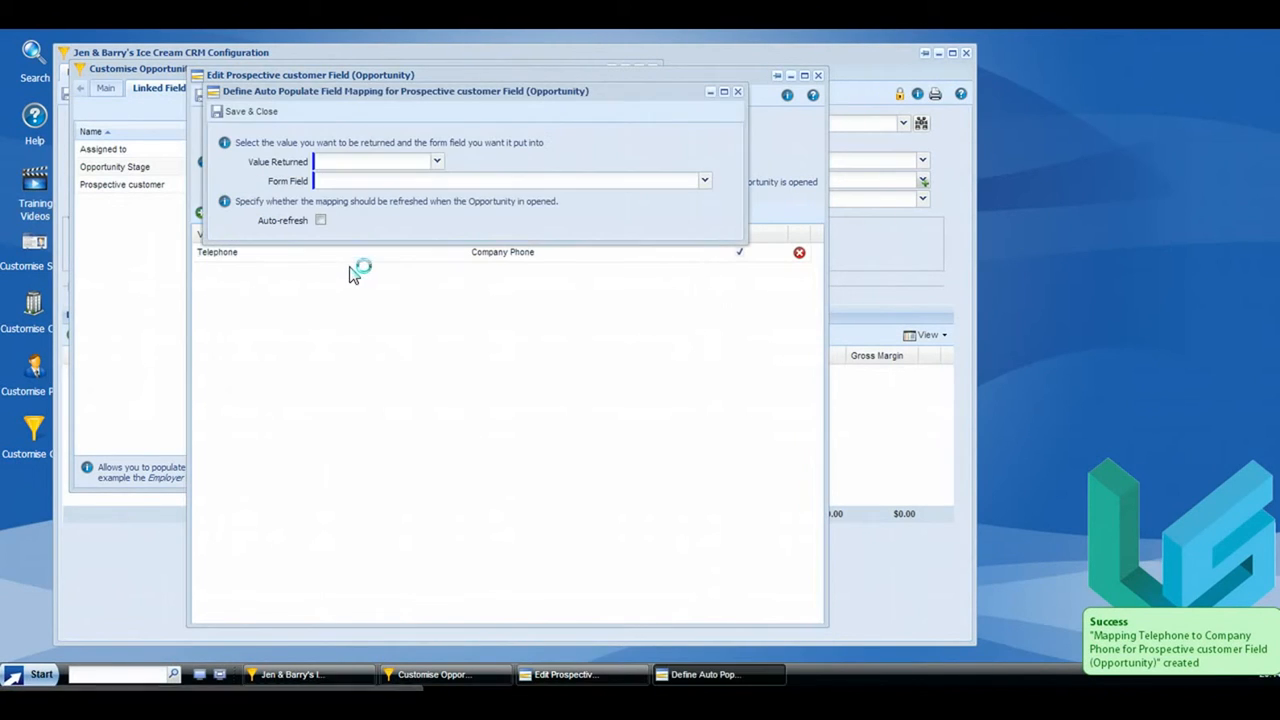
click(439, 165)
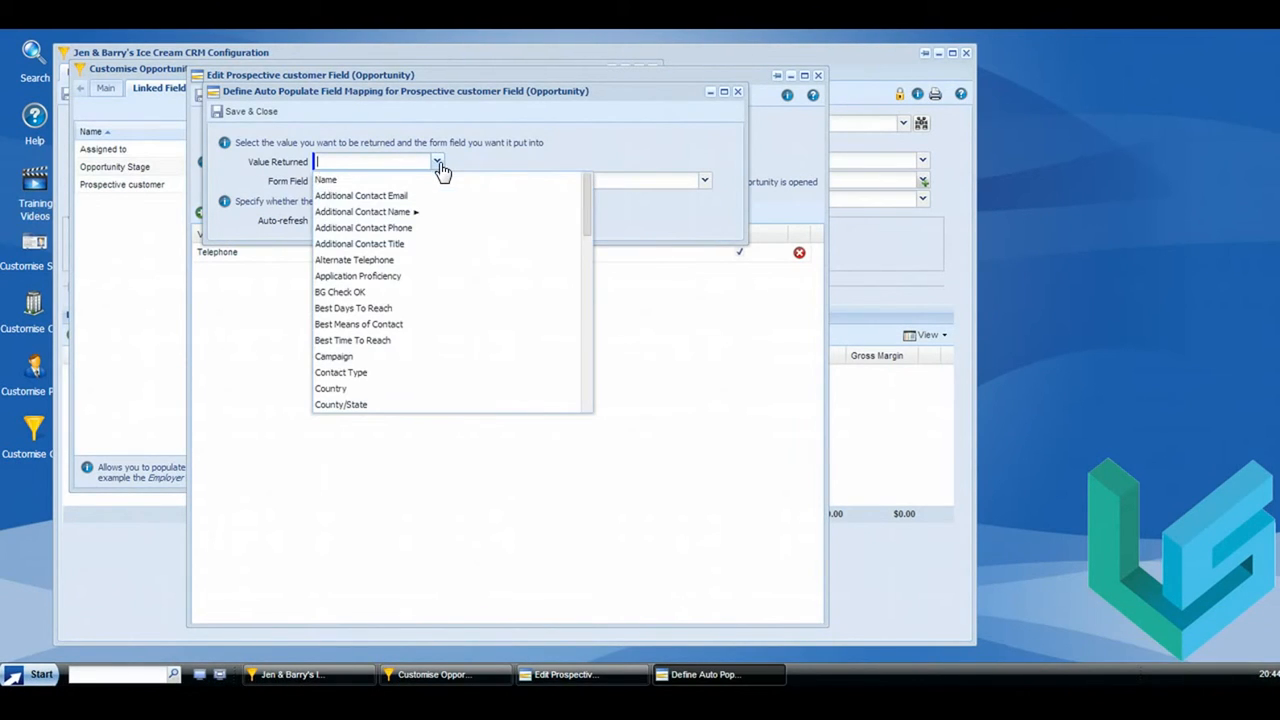
drag(584, 208, 582, 263)
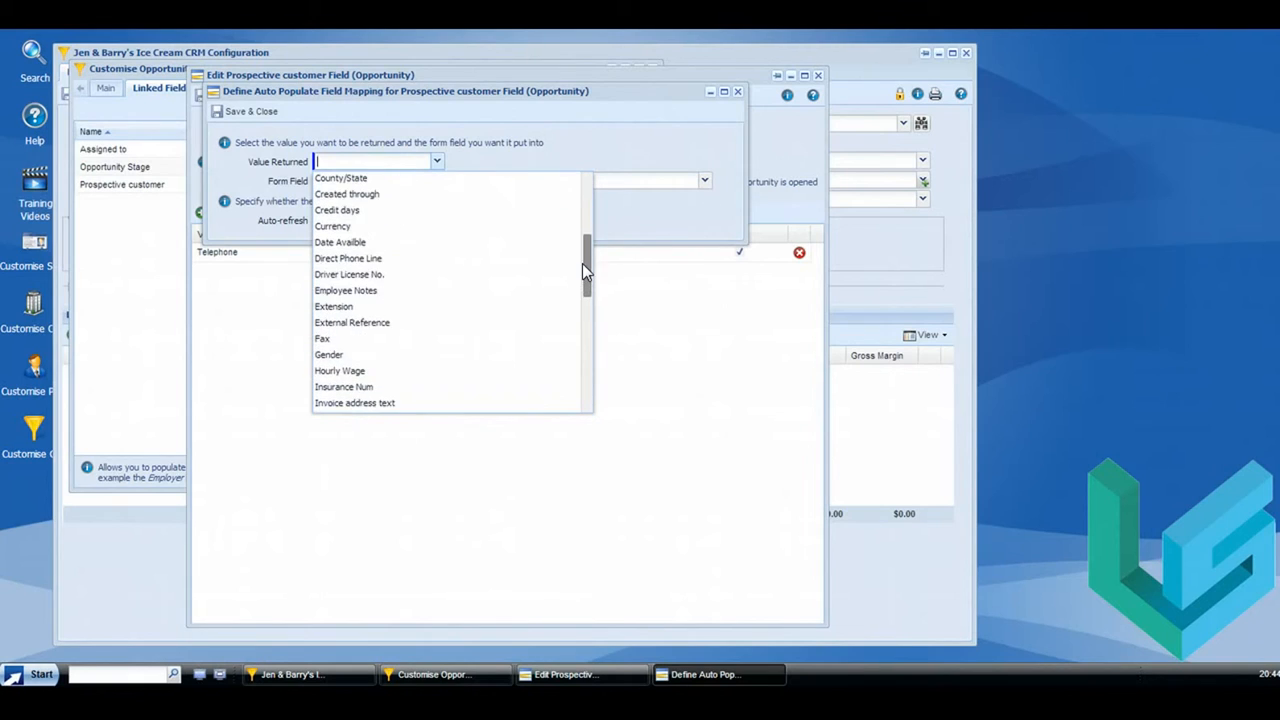
click(416, 340)
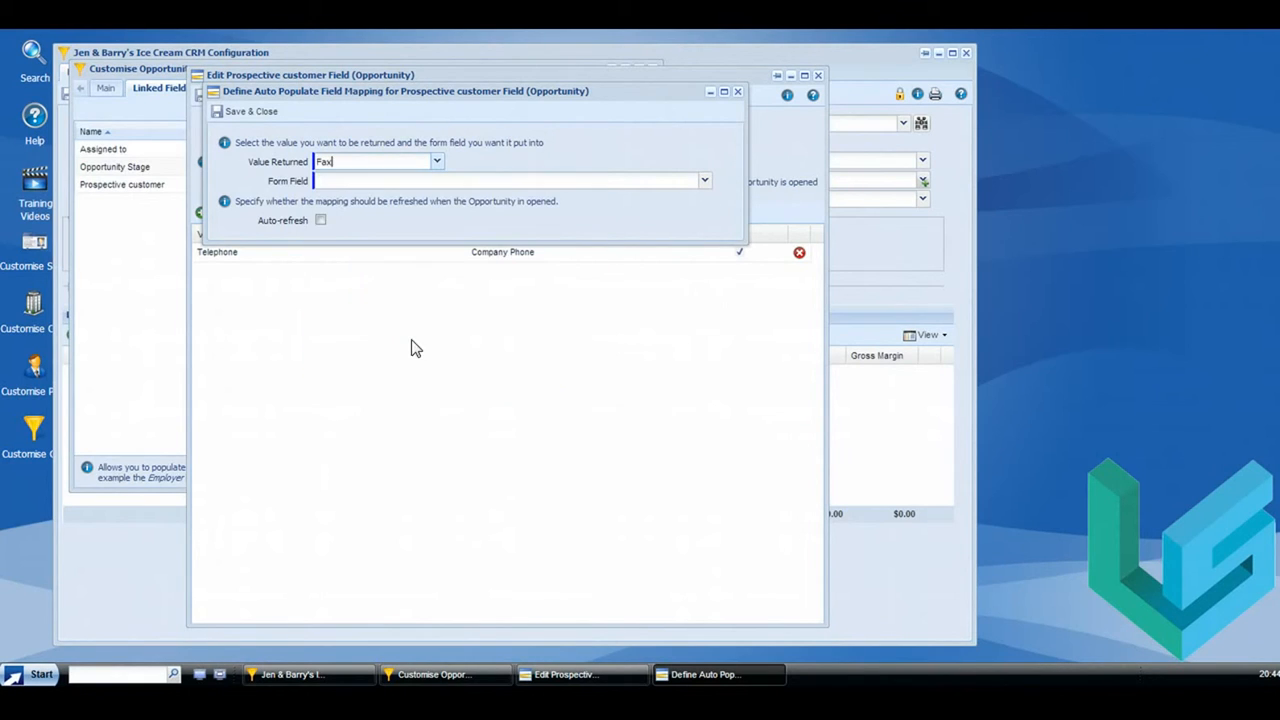
click(703, 181)
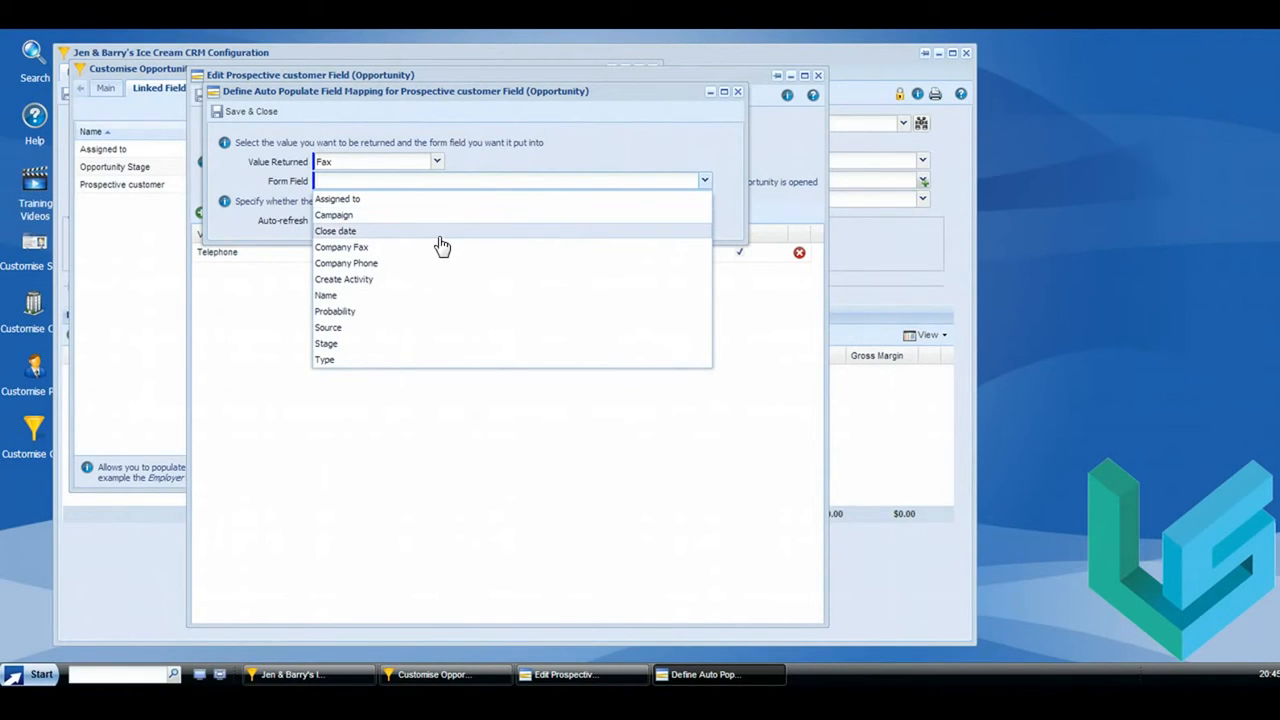
click(384, 250)
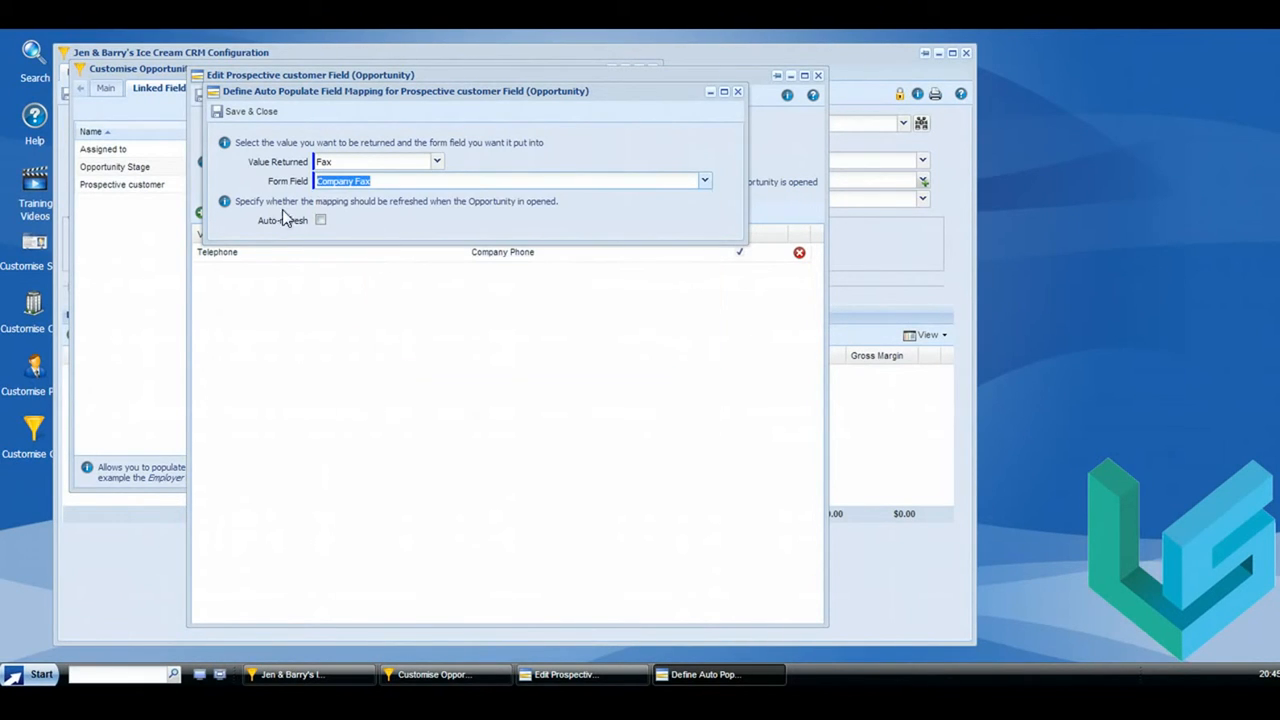
click(320, 221)
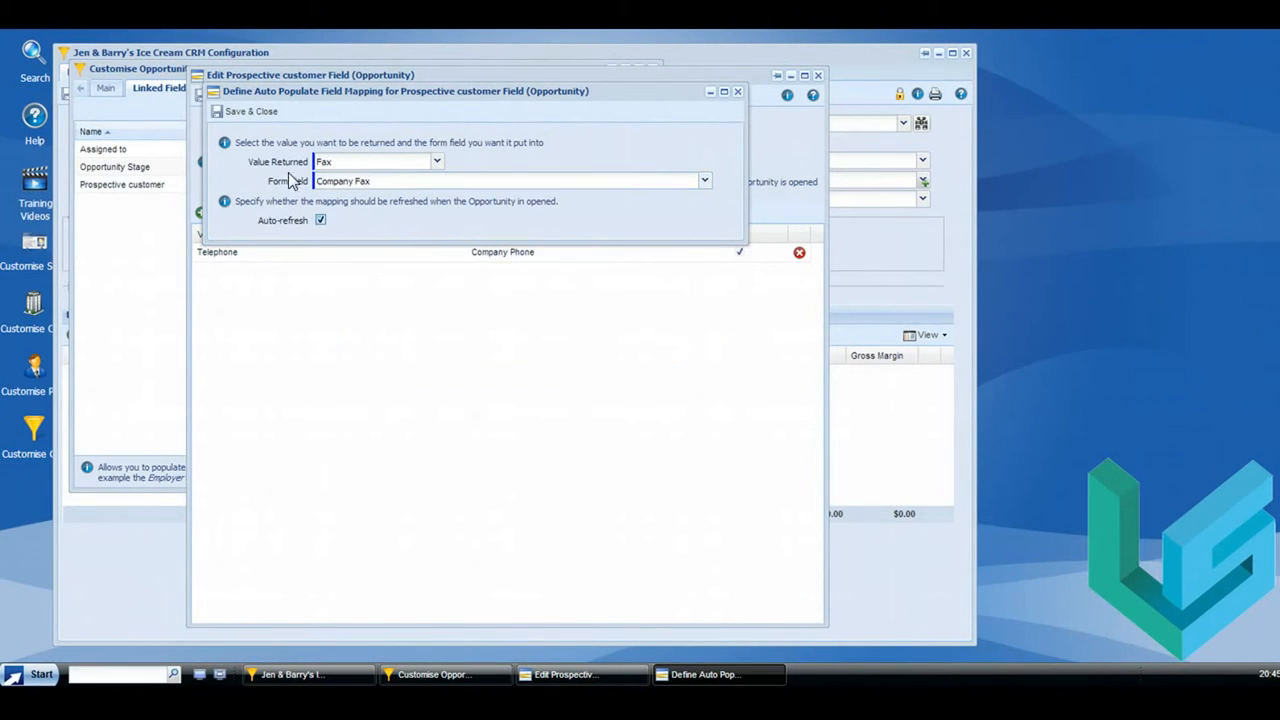
click(220, 112)
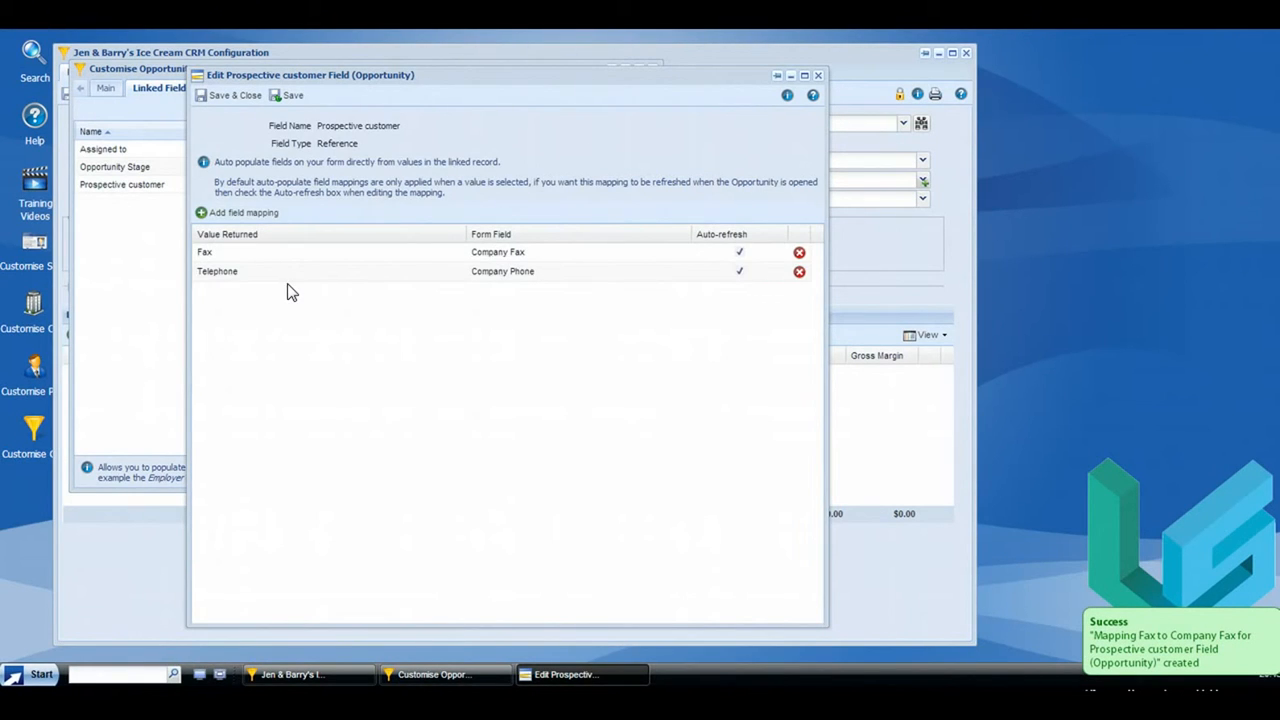
- Save the Prospective customer field mappings and re-save the opportunity to populate its company phone and fax
click(215, 100)
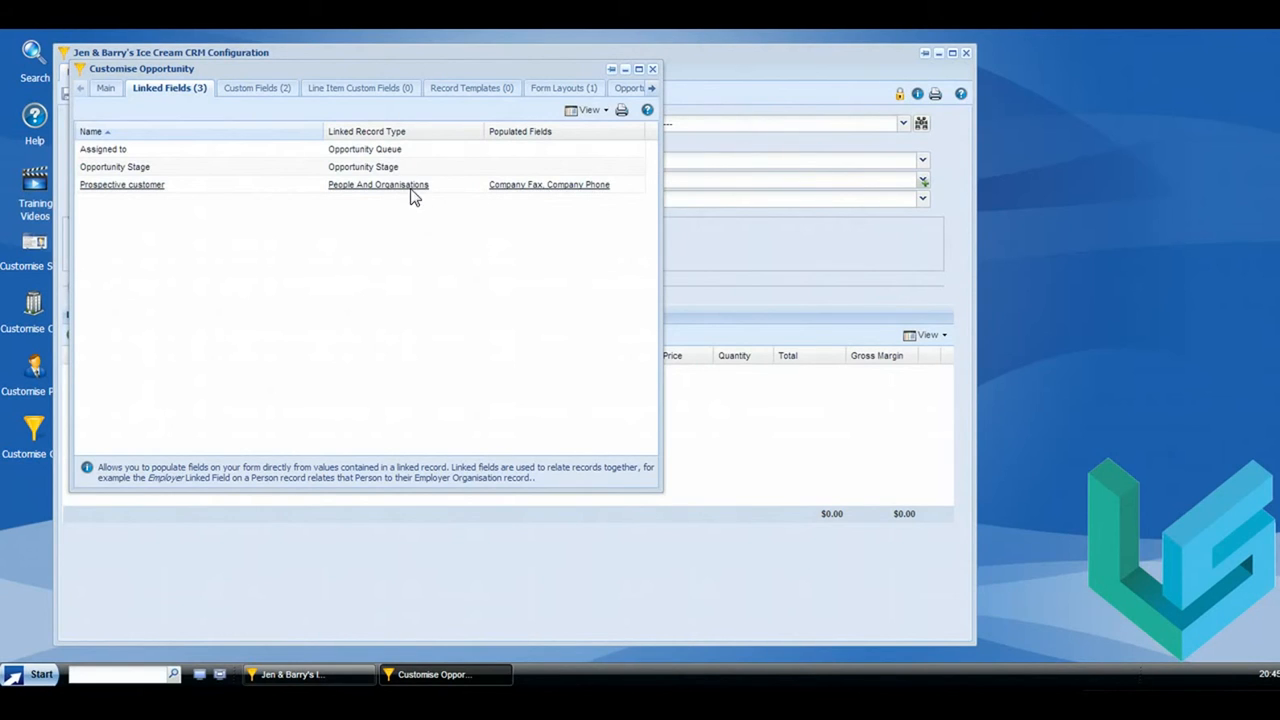
click(652, 70)
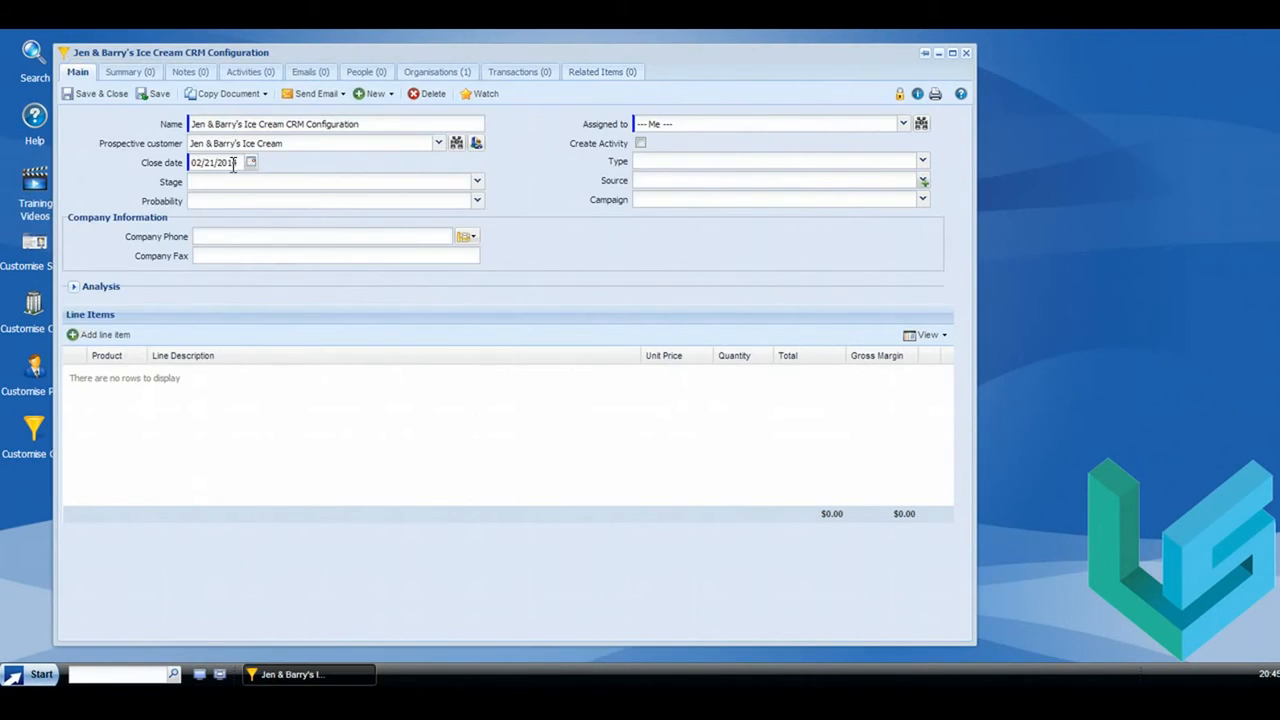
click(158, 96)
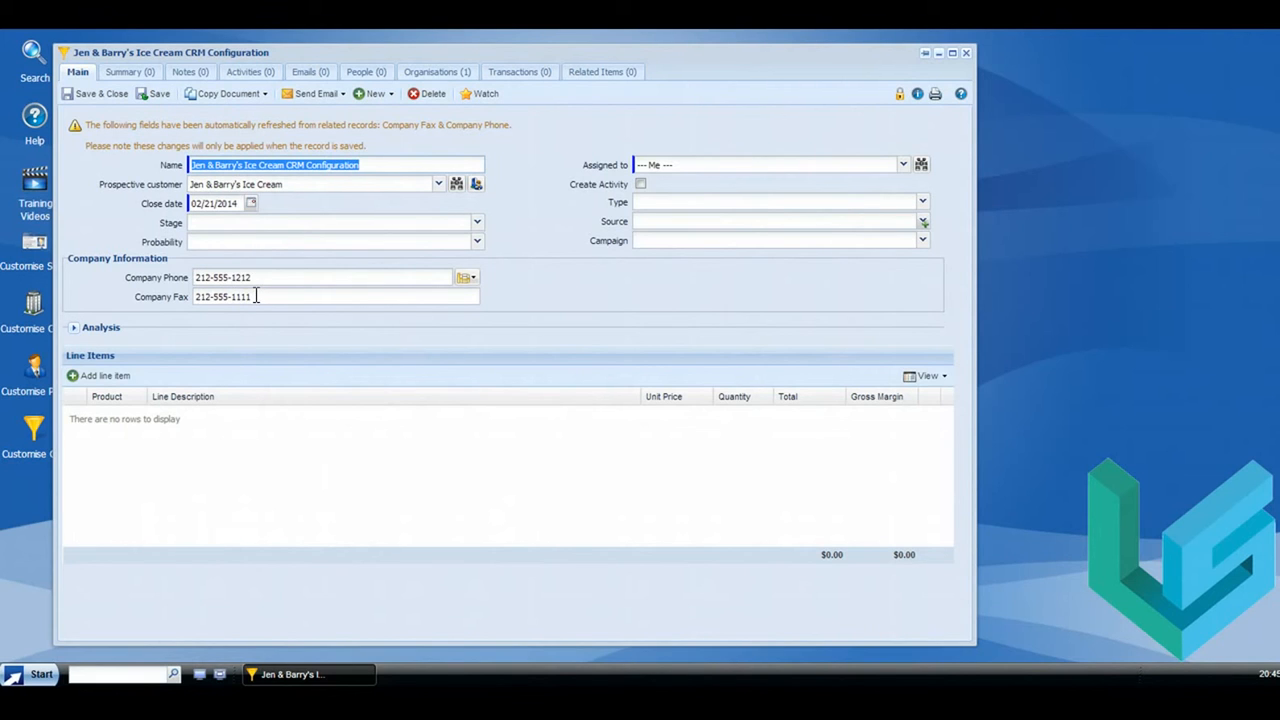
click(152, 93)
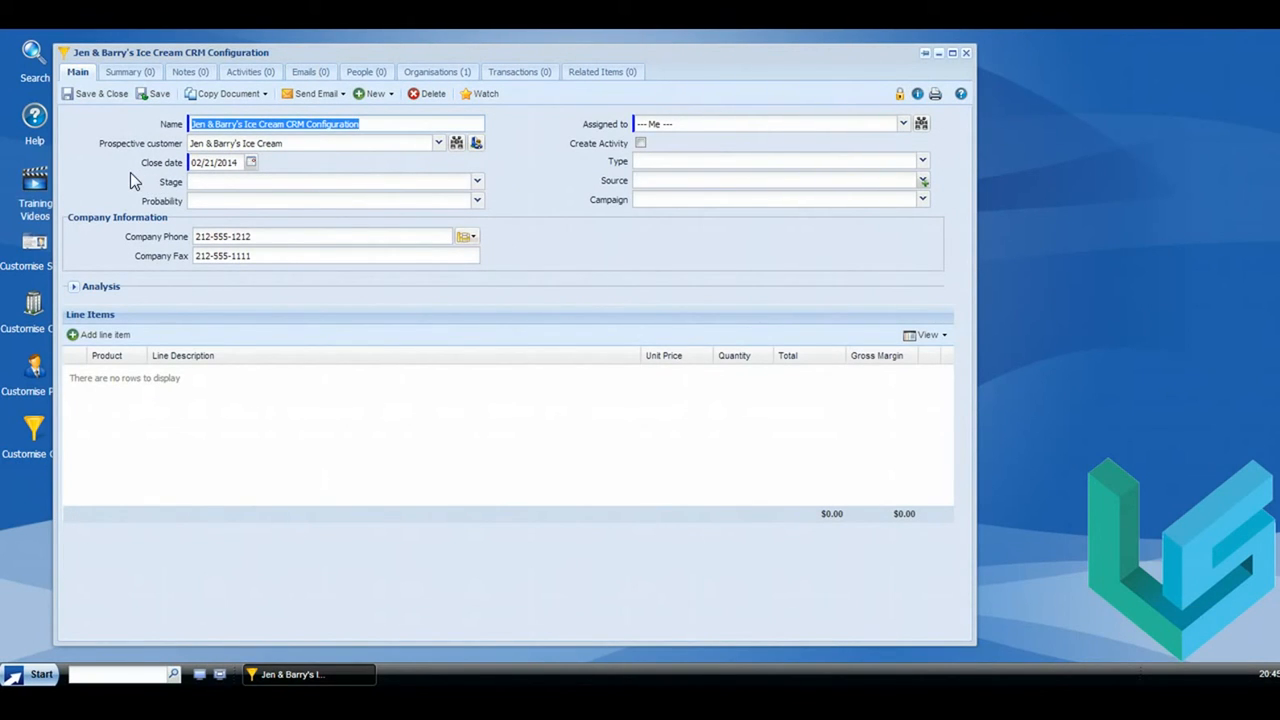
- Examine the linked fields offered in the organisation and person customisation settings
click(35, 307)
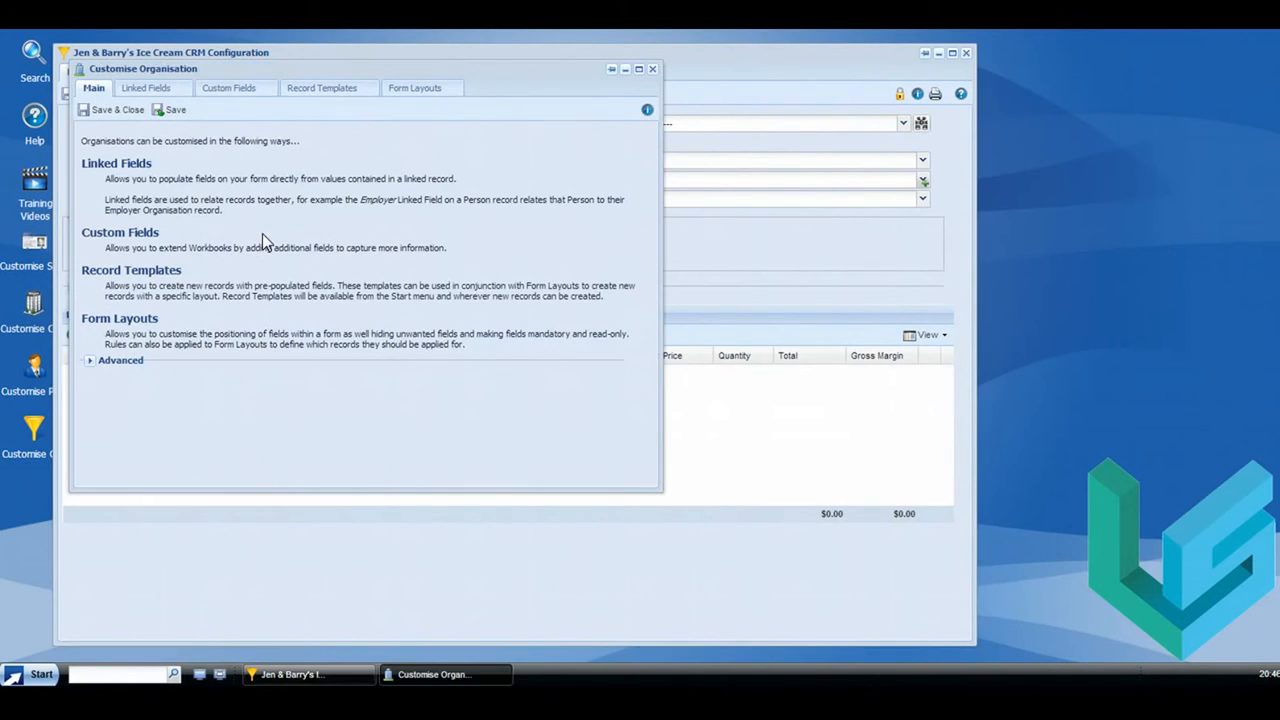
click(150, 90)
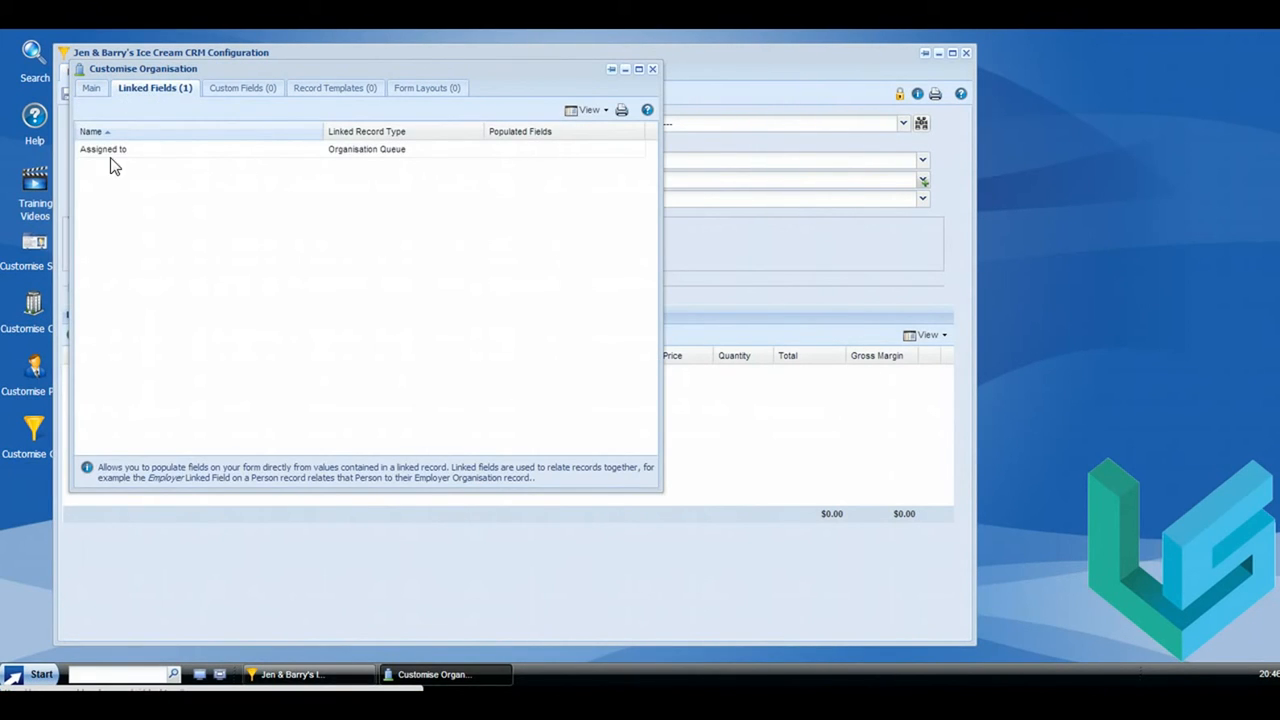
click(652, 68)
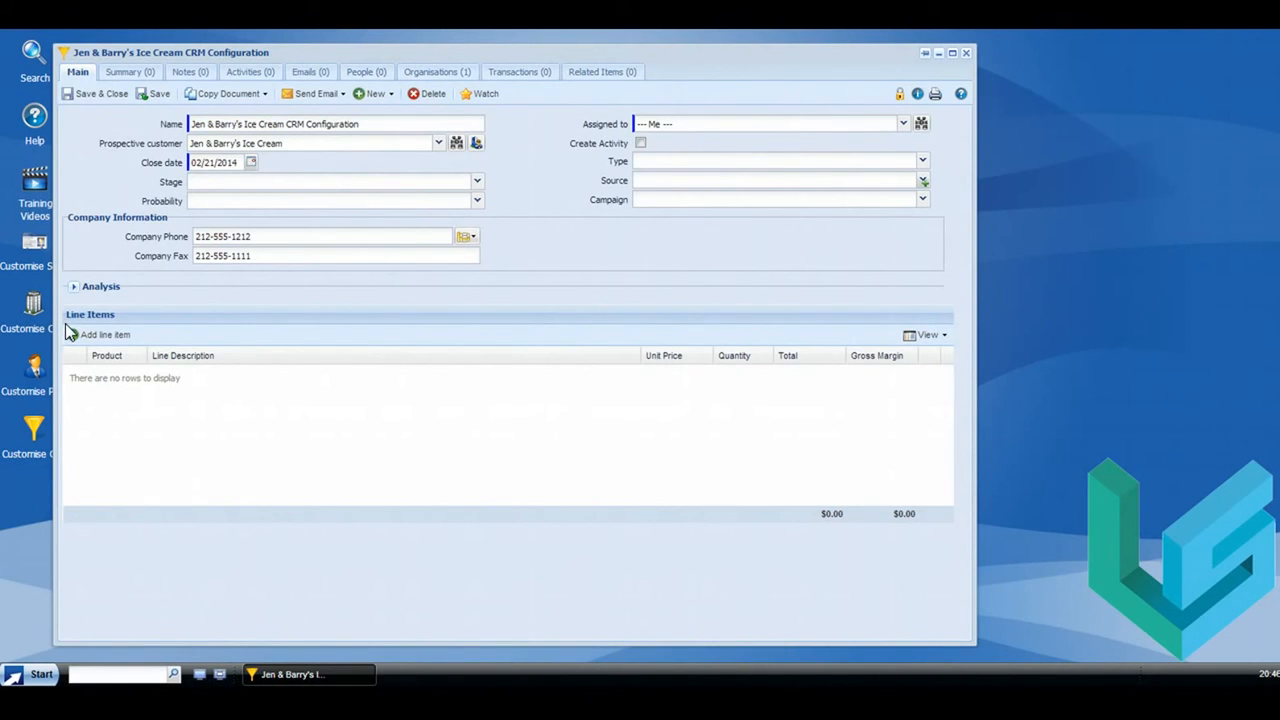
click(34, 372)
click(151, 90)
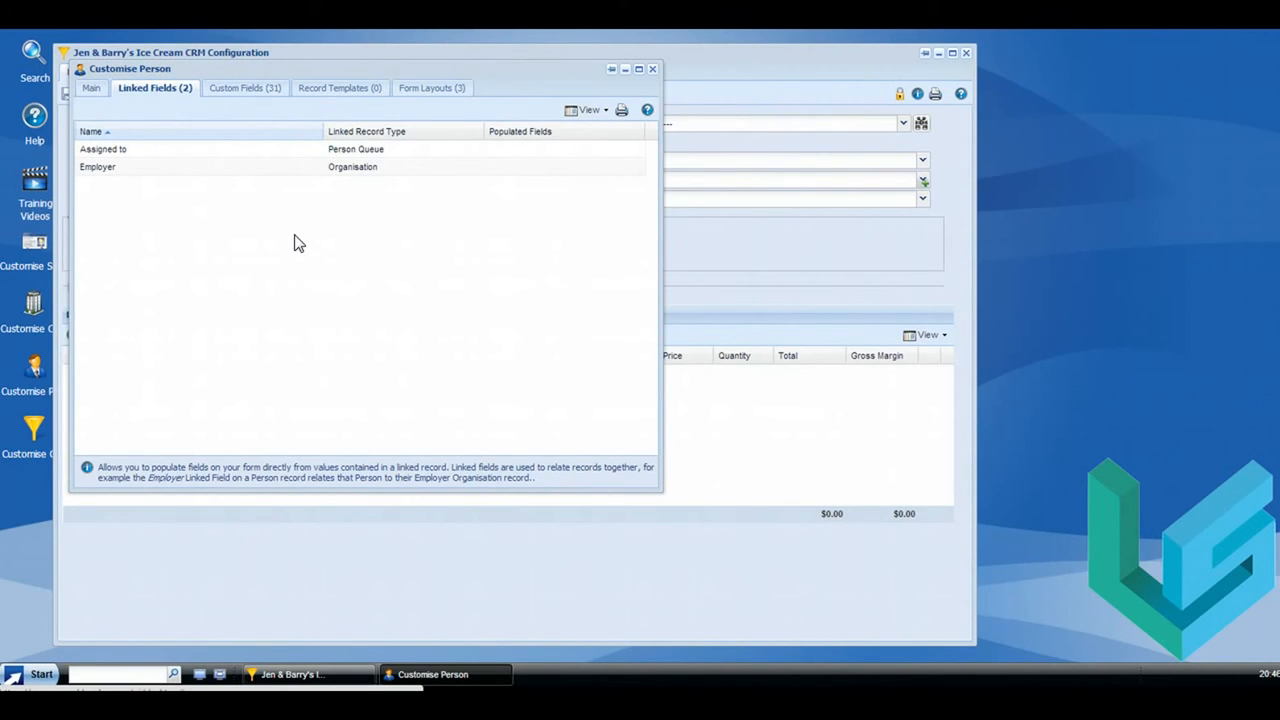
click(90, 89)
click(652, 69)
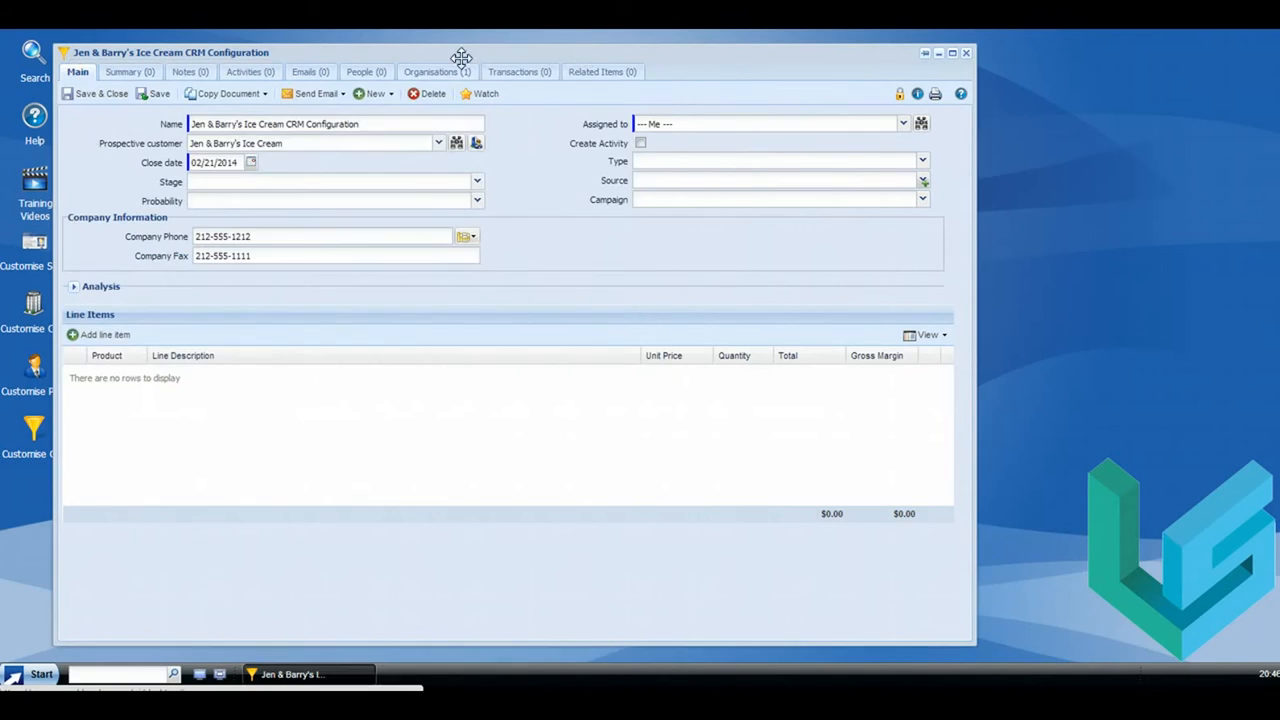